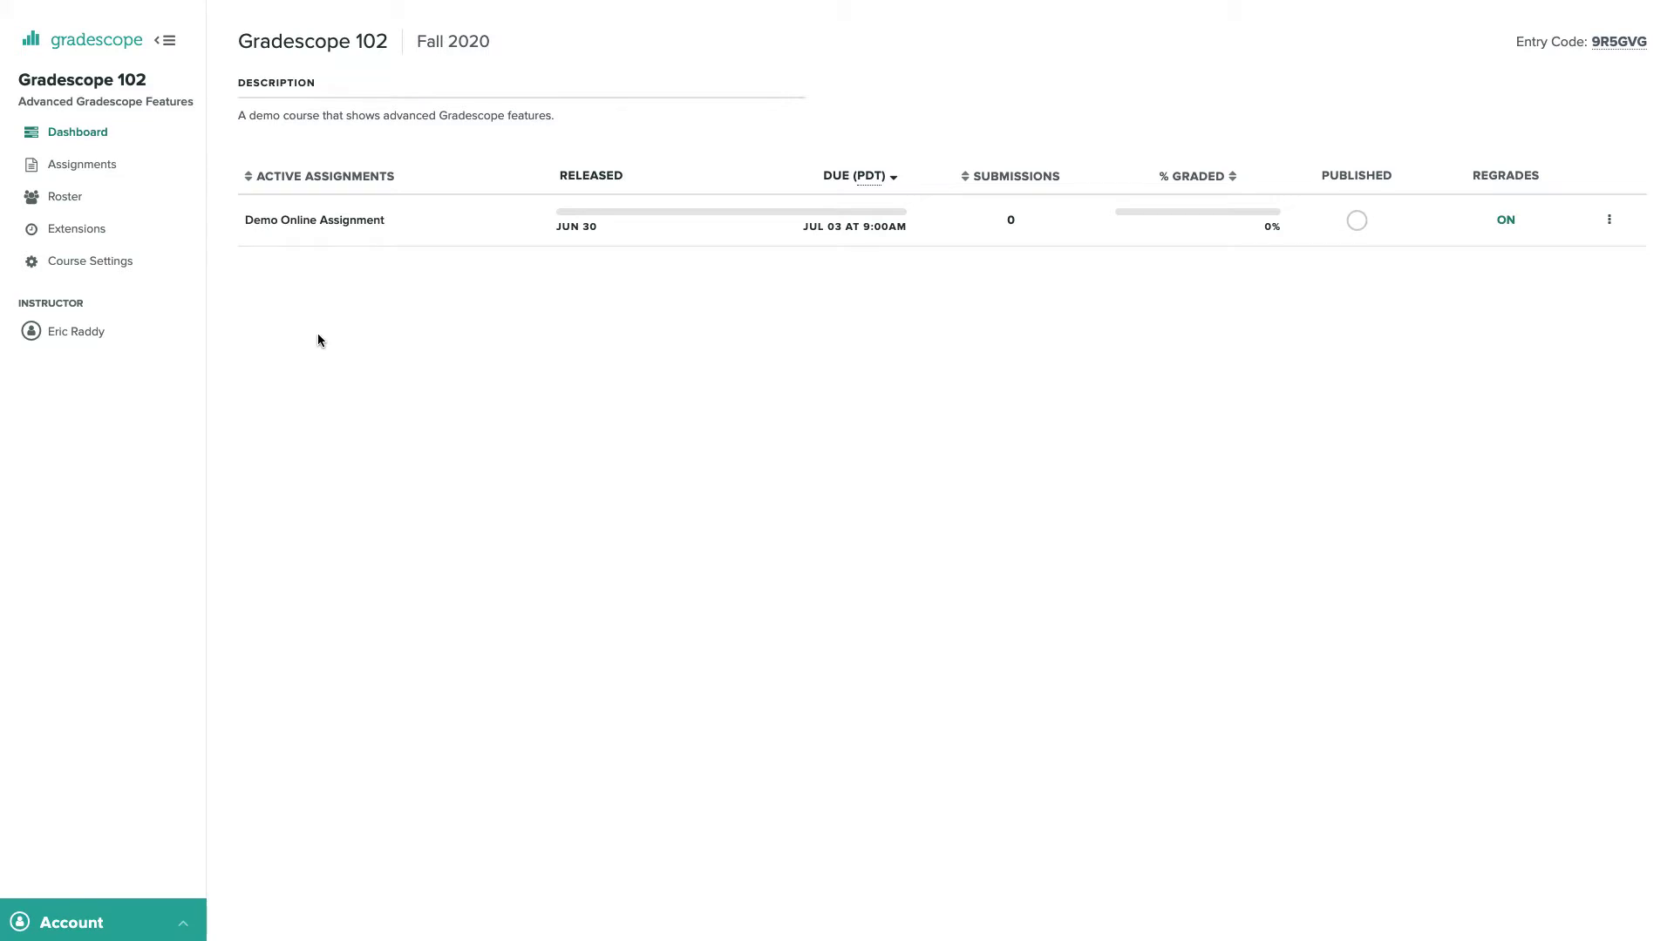
- Start a new Programming Assignment from the Gradescope 102 course's Assignments list
click(82, 167)
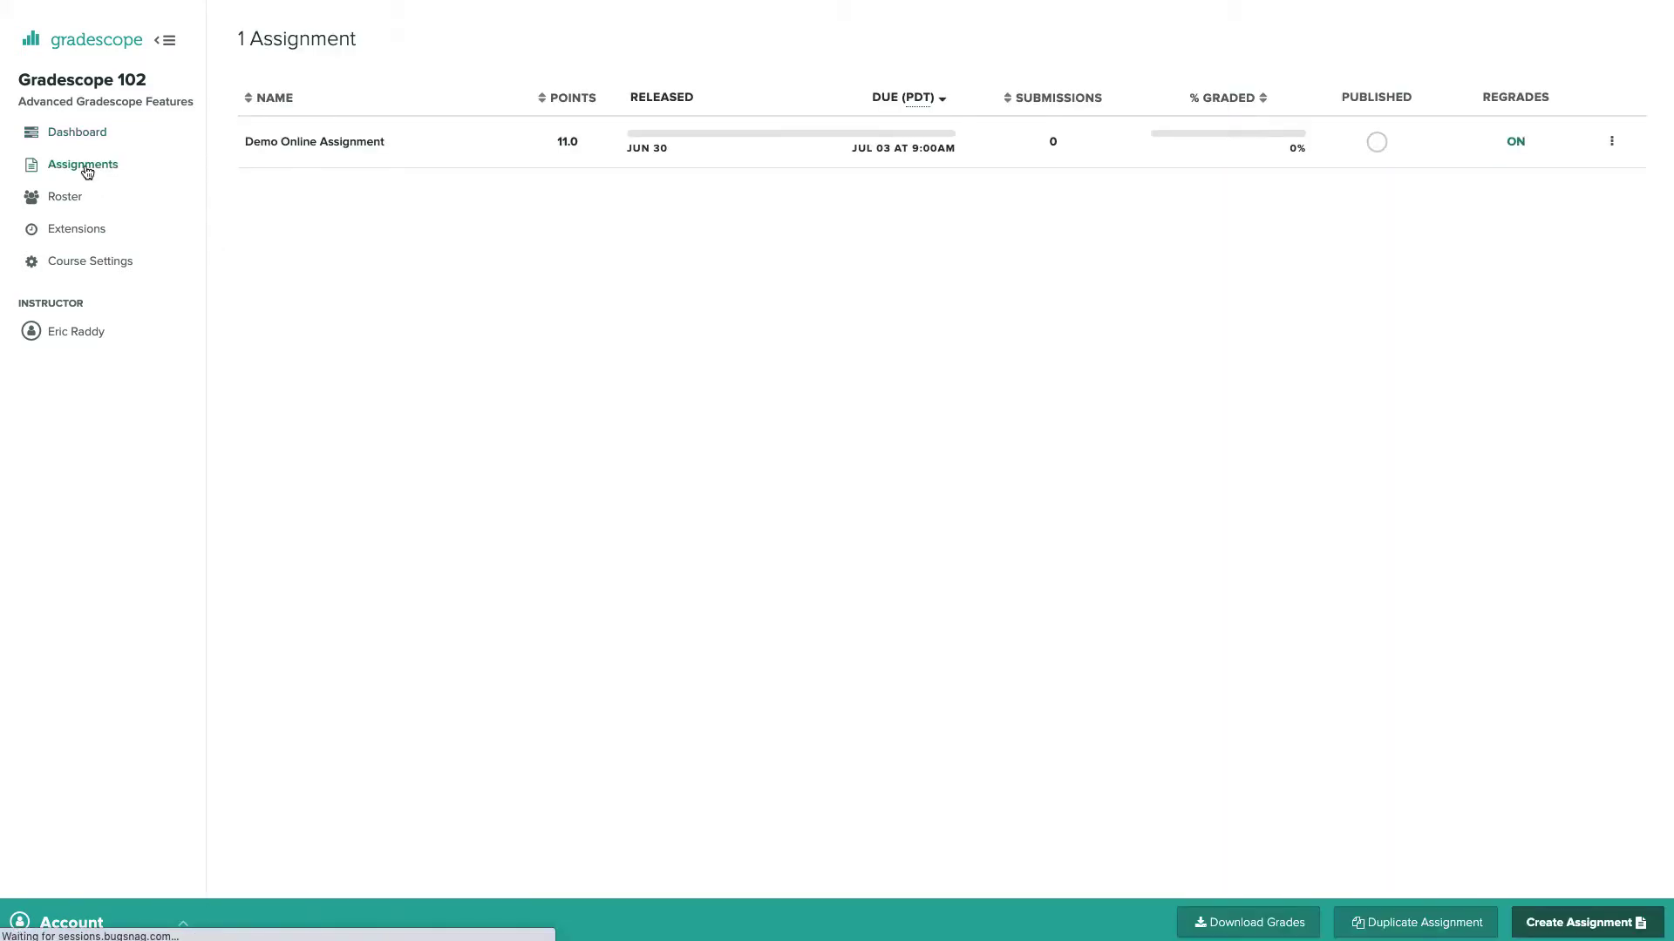
click(1556, 925)
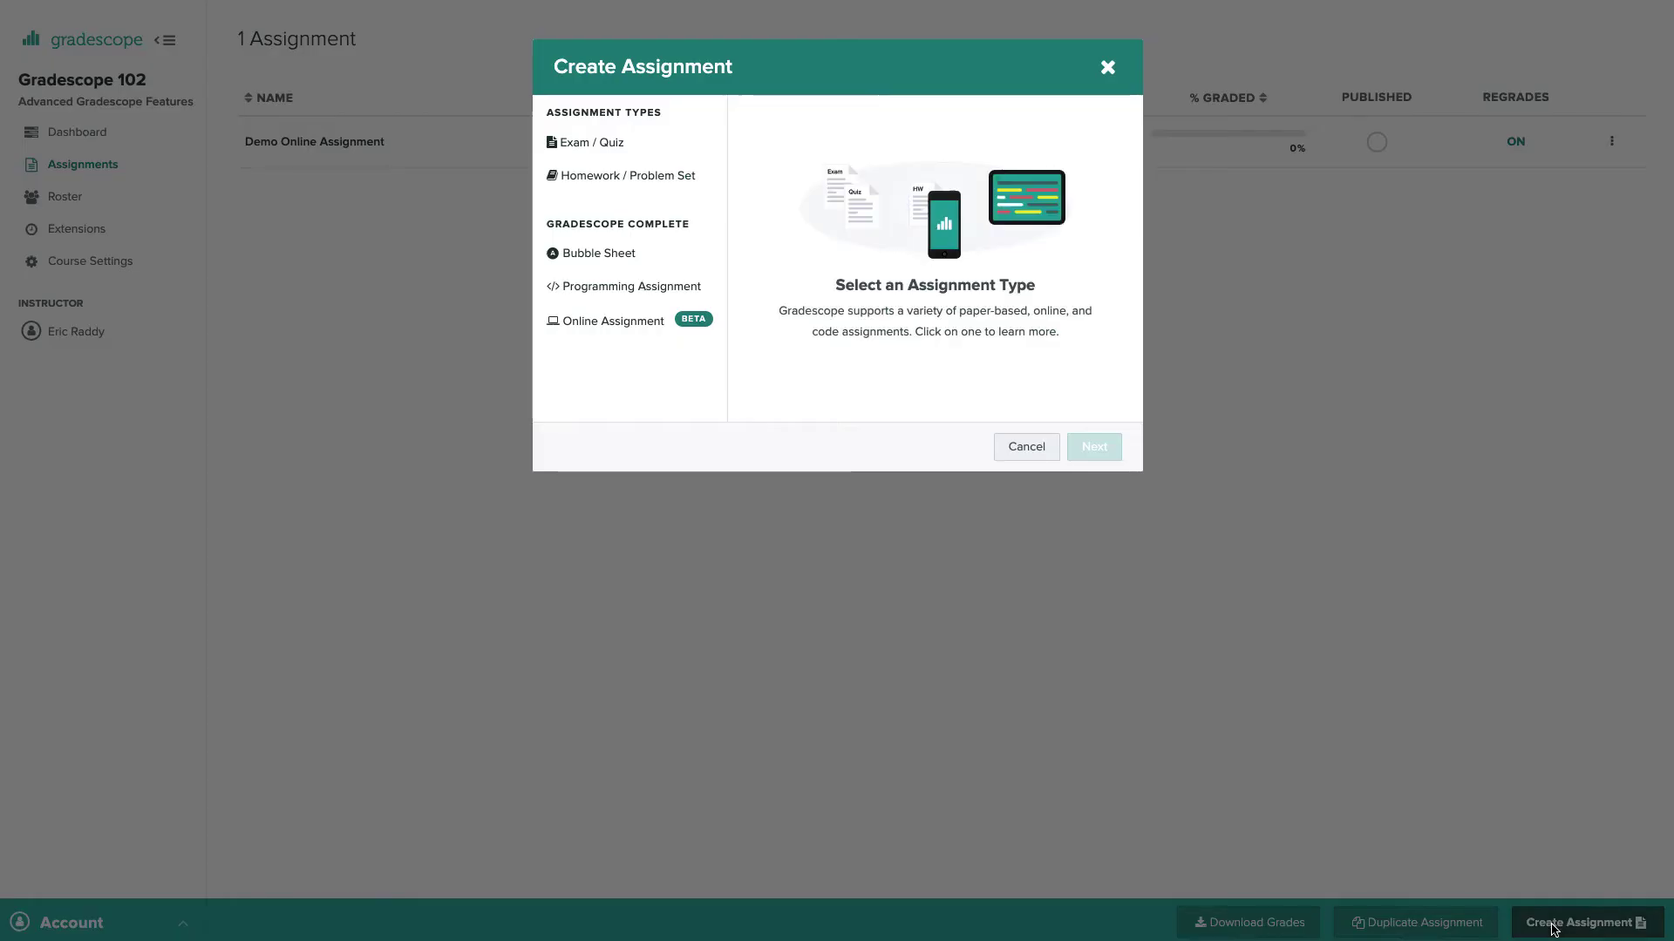
click(674, 301)
- Name the assignment 'Programming Assignment 1', give the autograder 90 points, and enable manual grading
click(1099, 573)
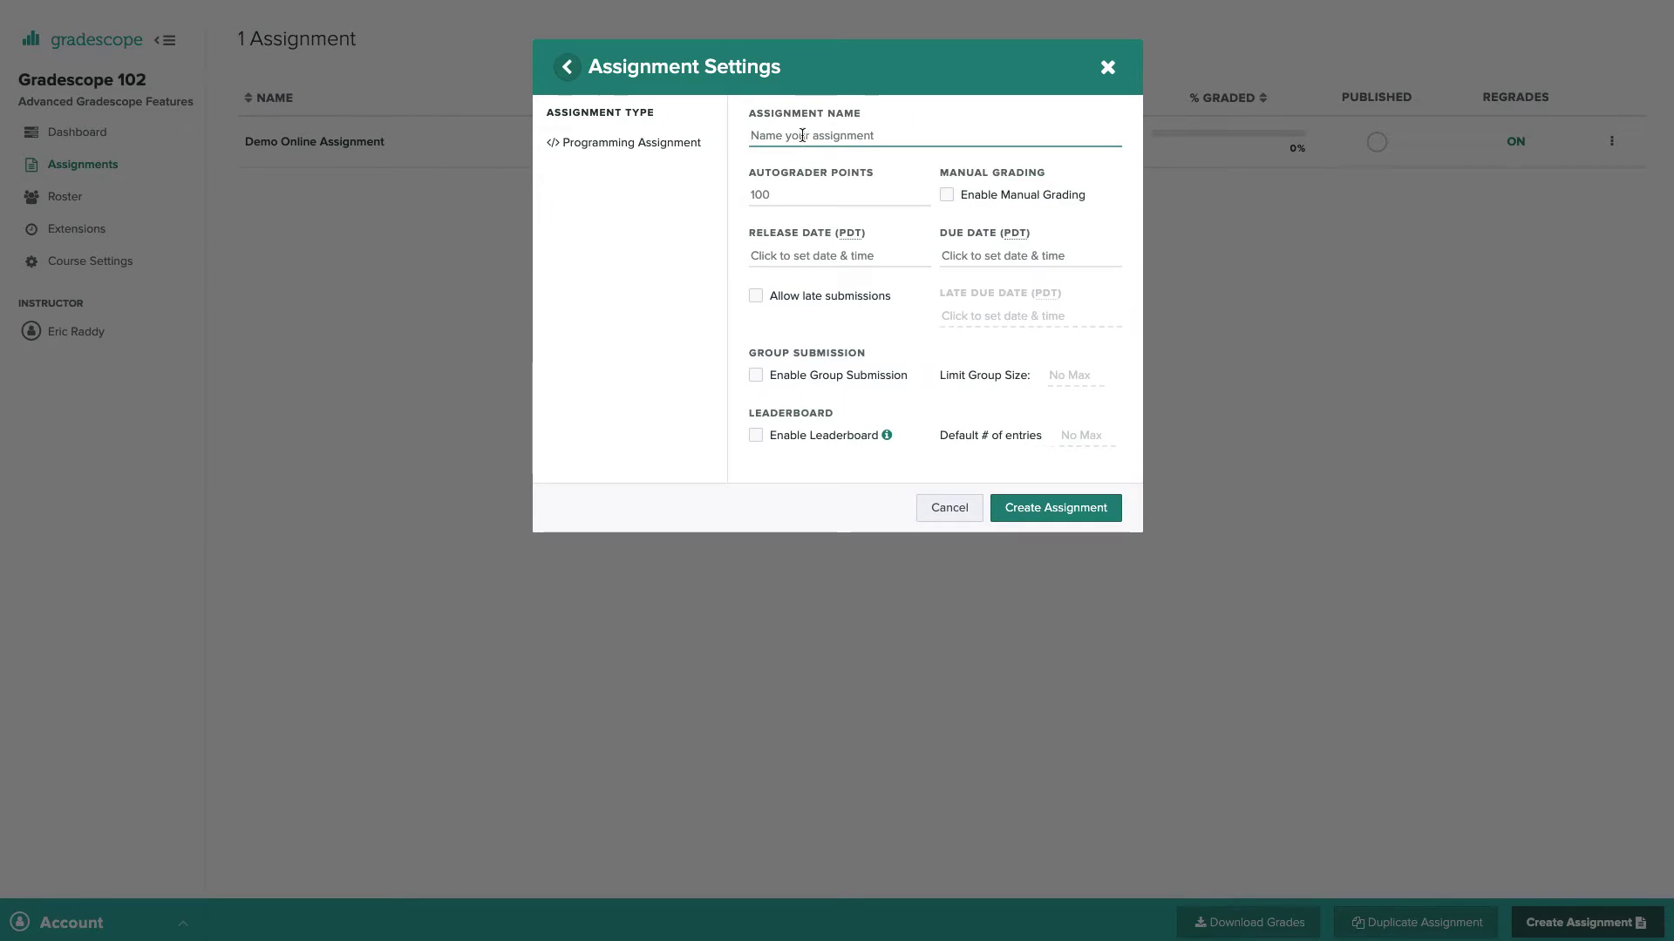
text(Programming Assignment 1)
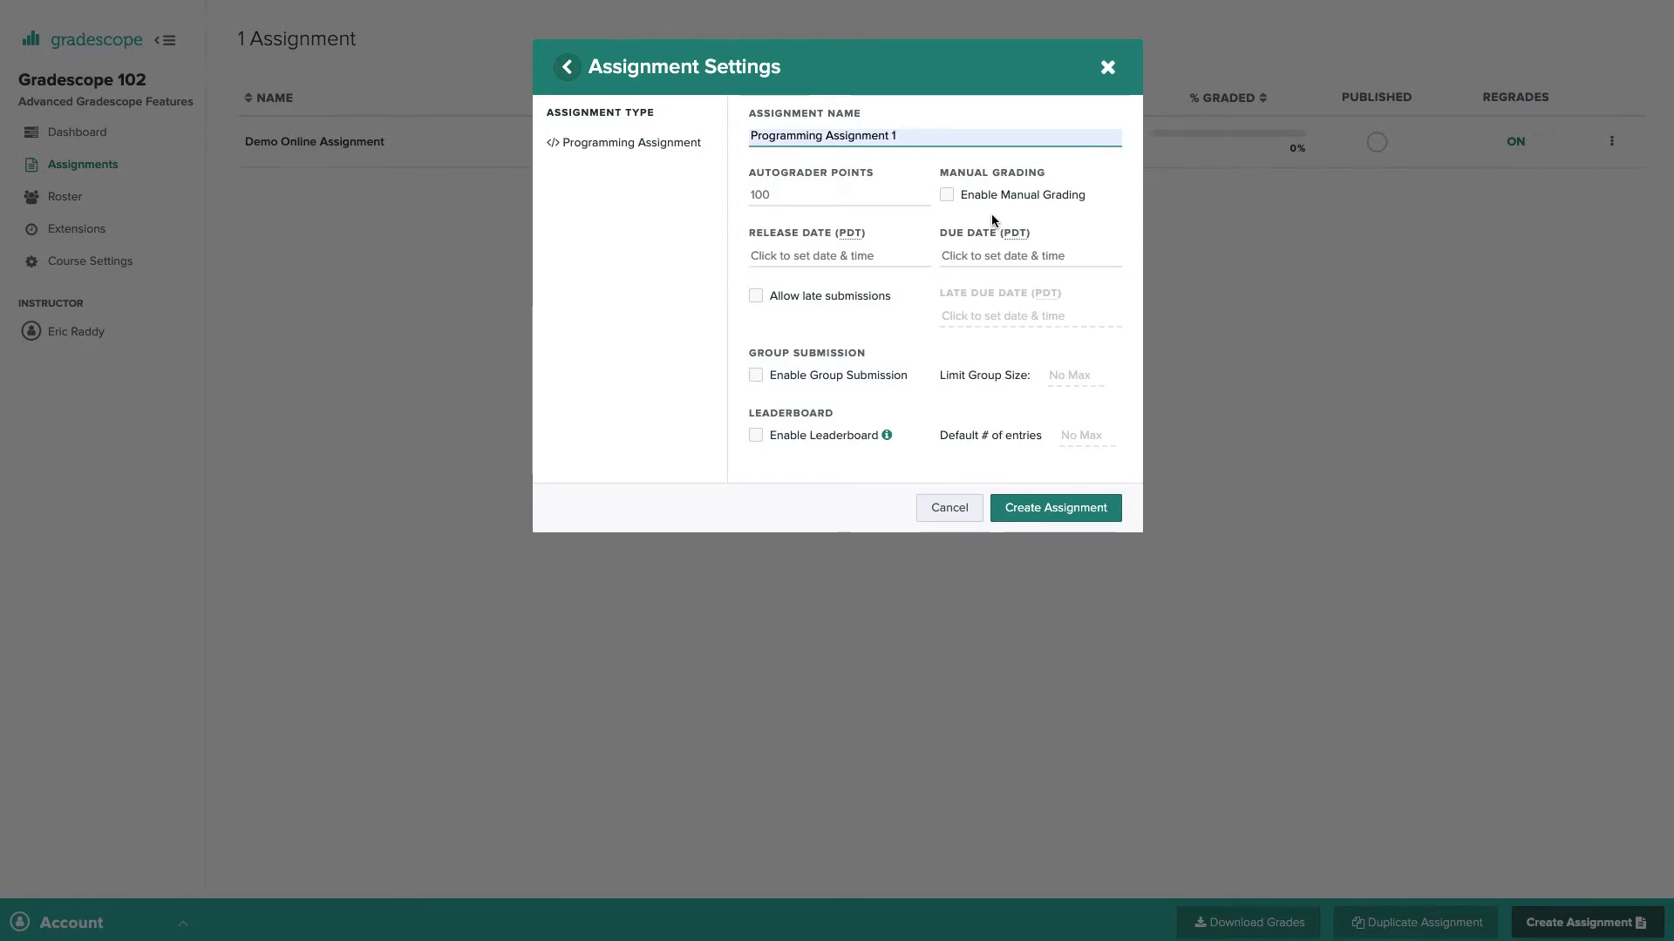
click(827, 200)
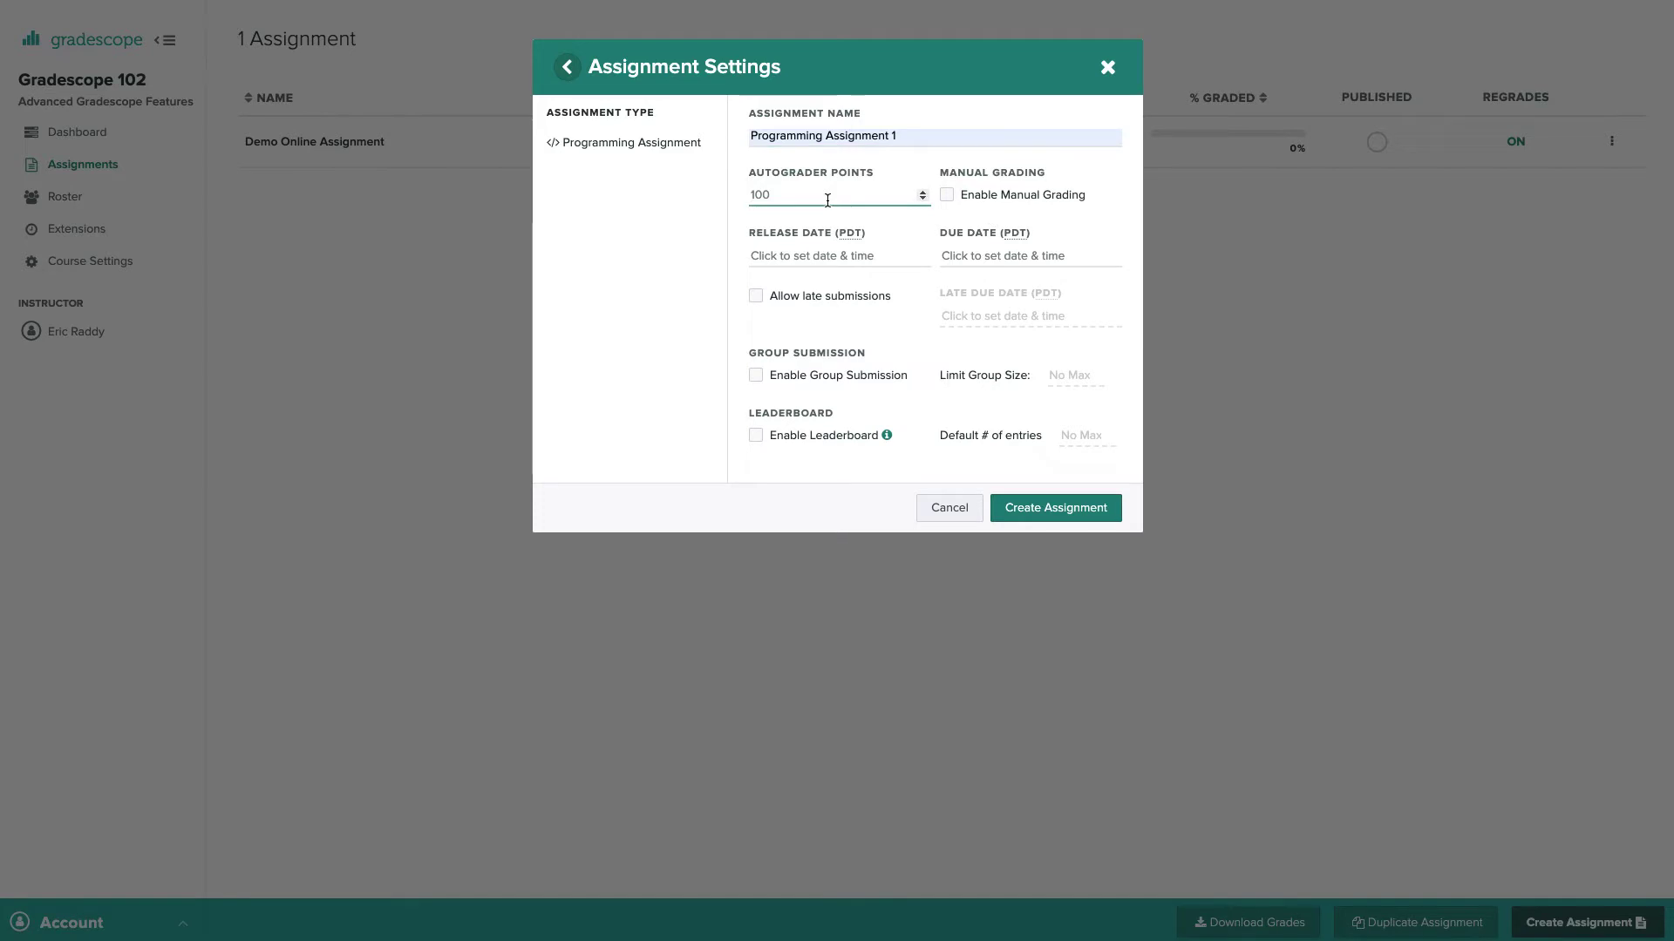
text(90)
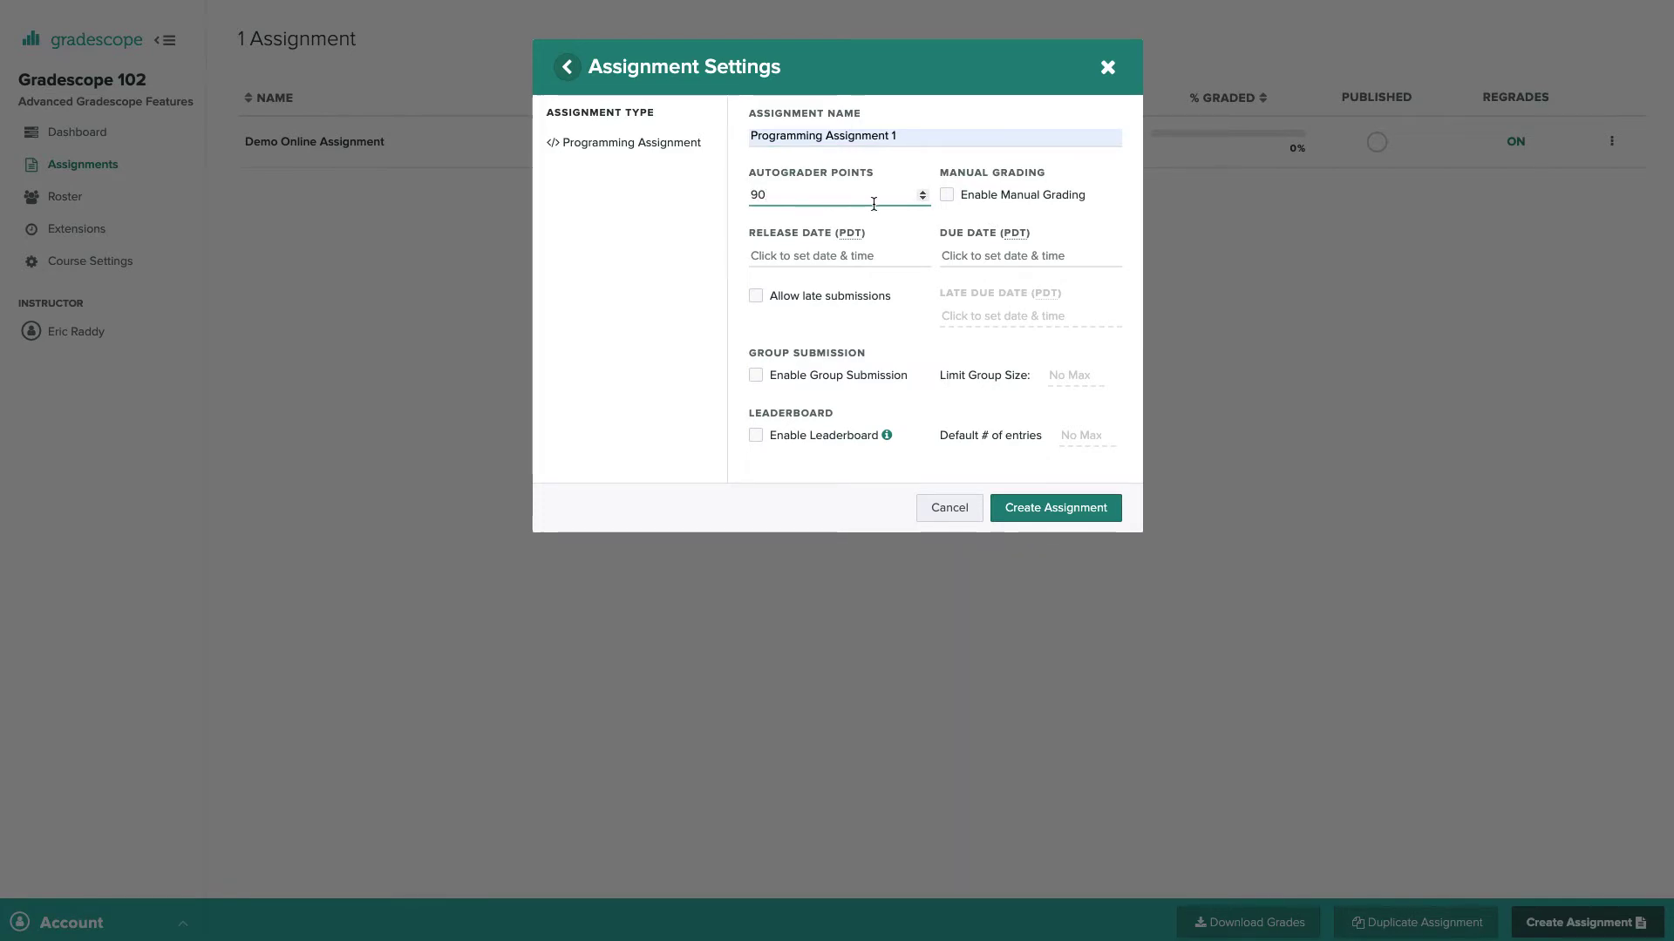
click(947, 194)
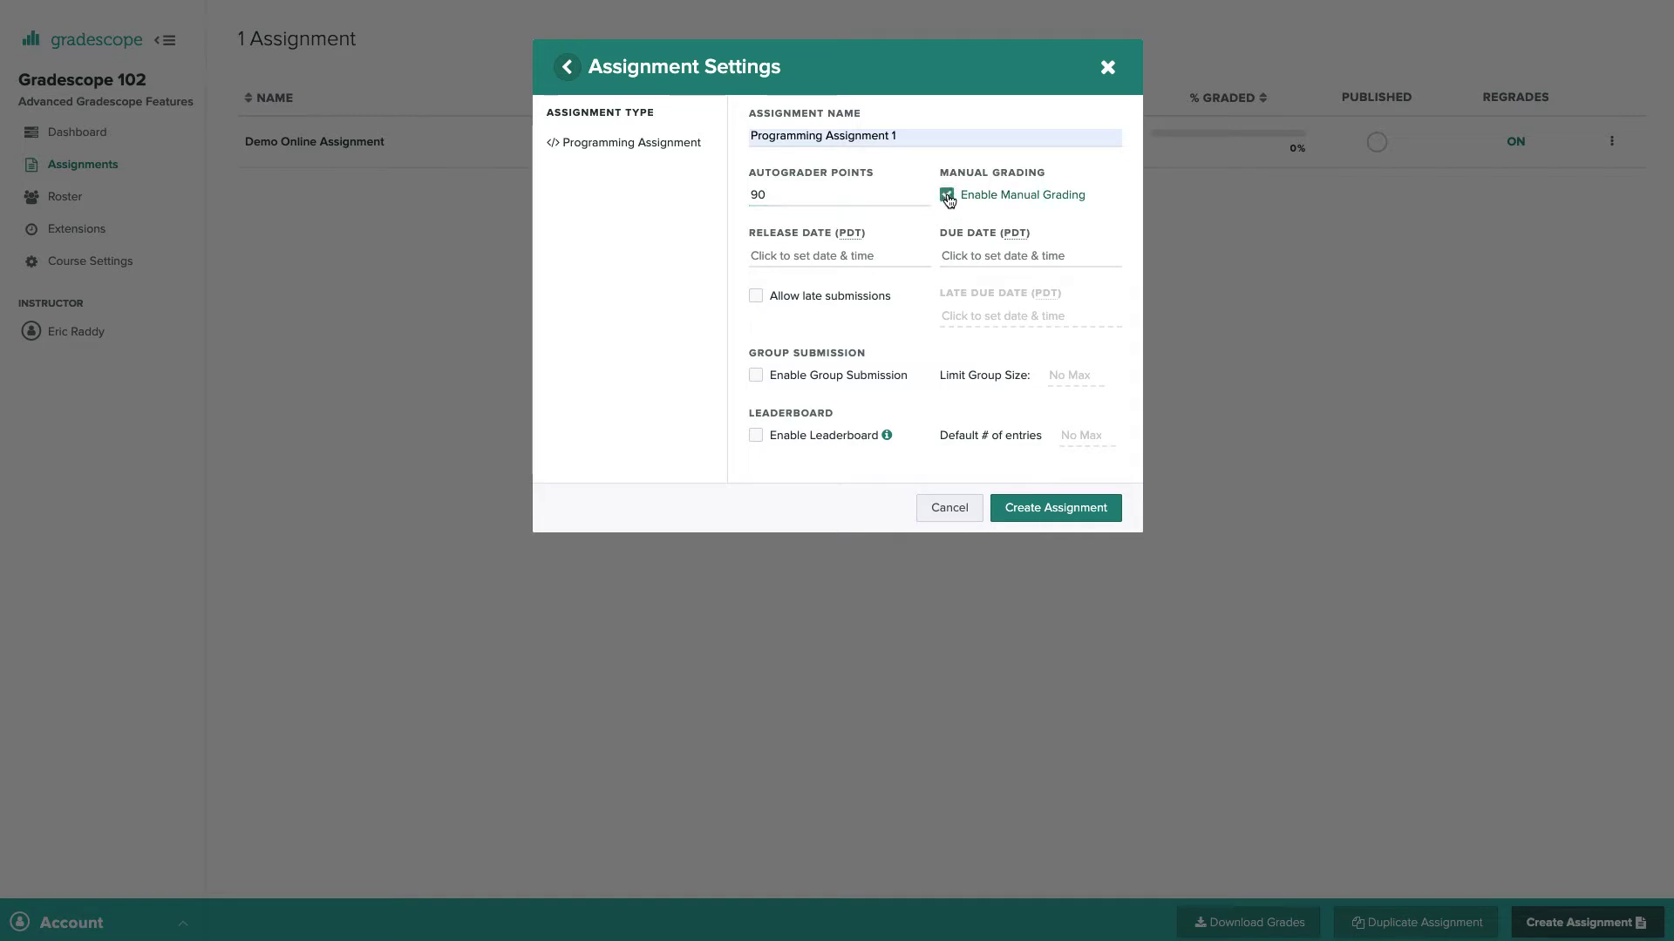
- Set the release date to Jul 23 2020 9:00 and the due date to Jul 27 2020 9:00
click(857, 245)
click(862, 386)
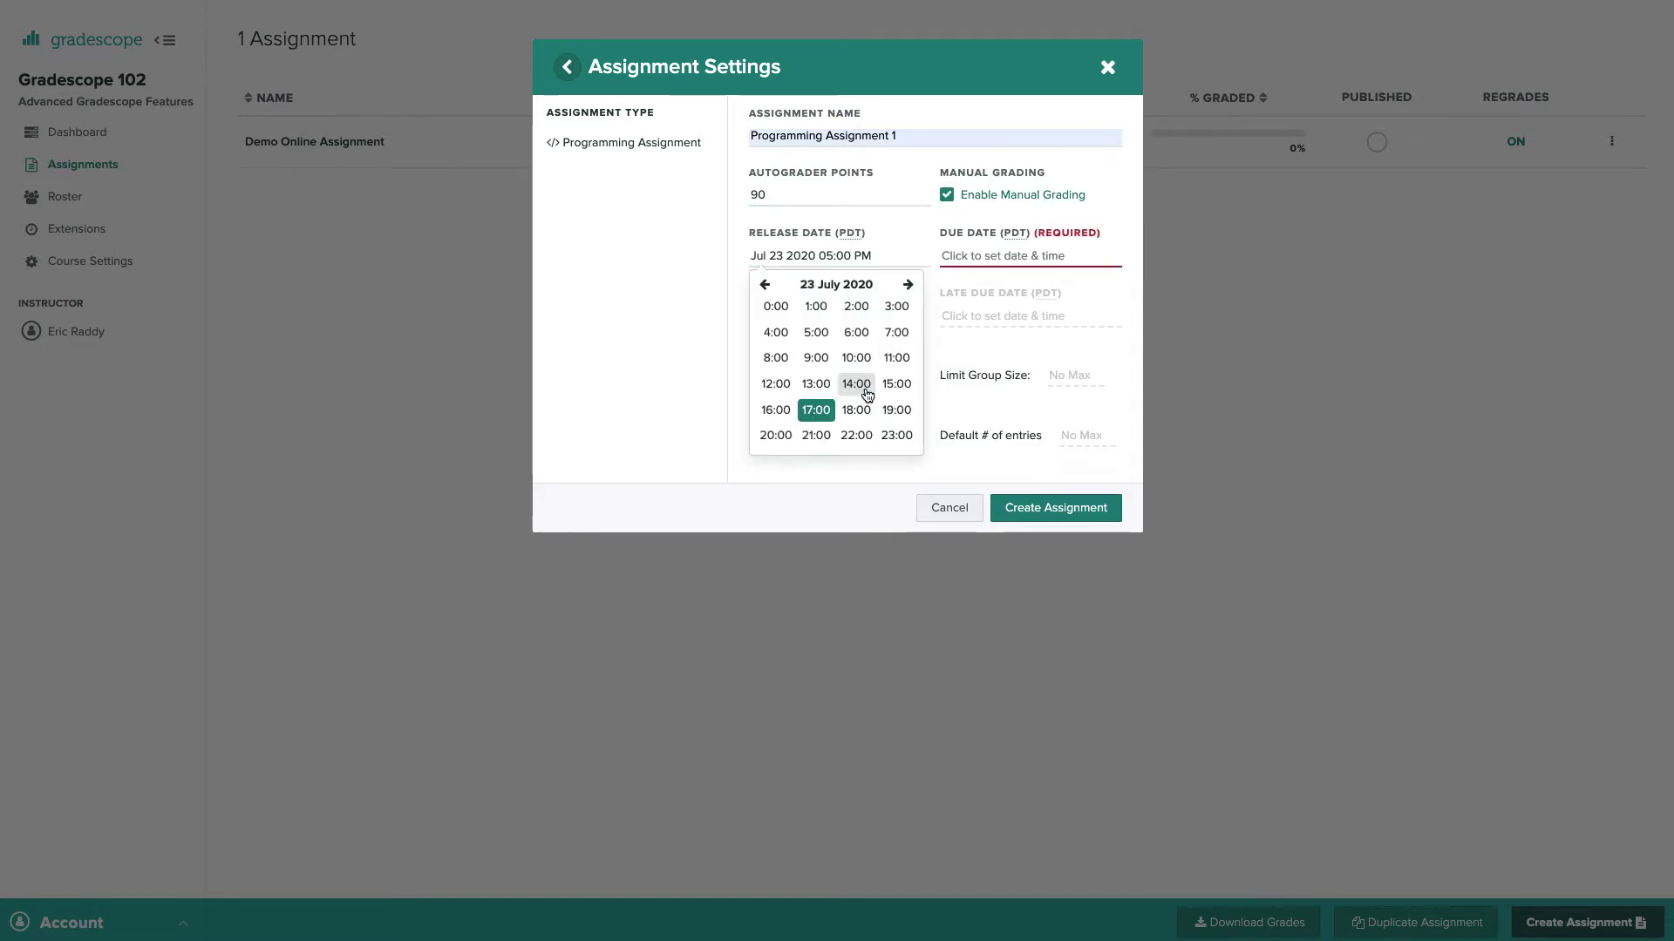
click(814, 355)
click(1019, 241)
click(982, 408)
click(1012, 358)
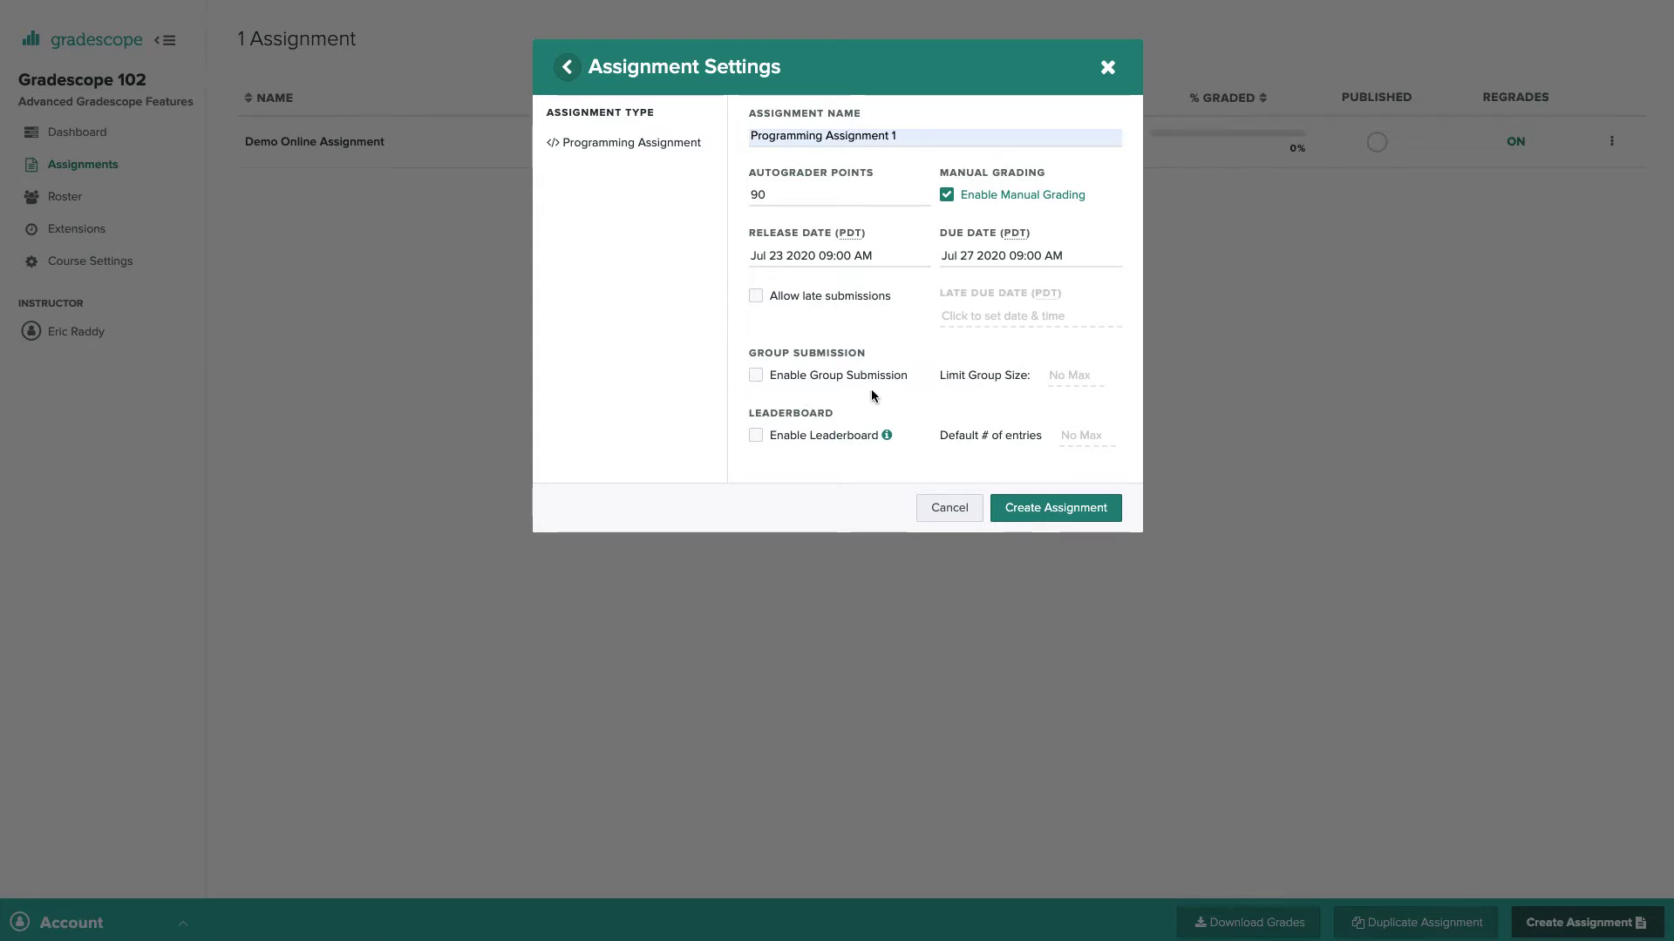
- Leave the leaderboard off and create the programming assignment
click(754, 435)
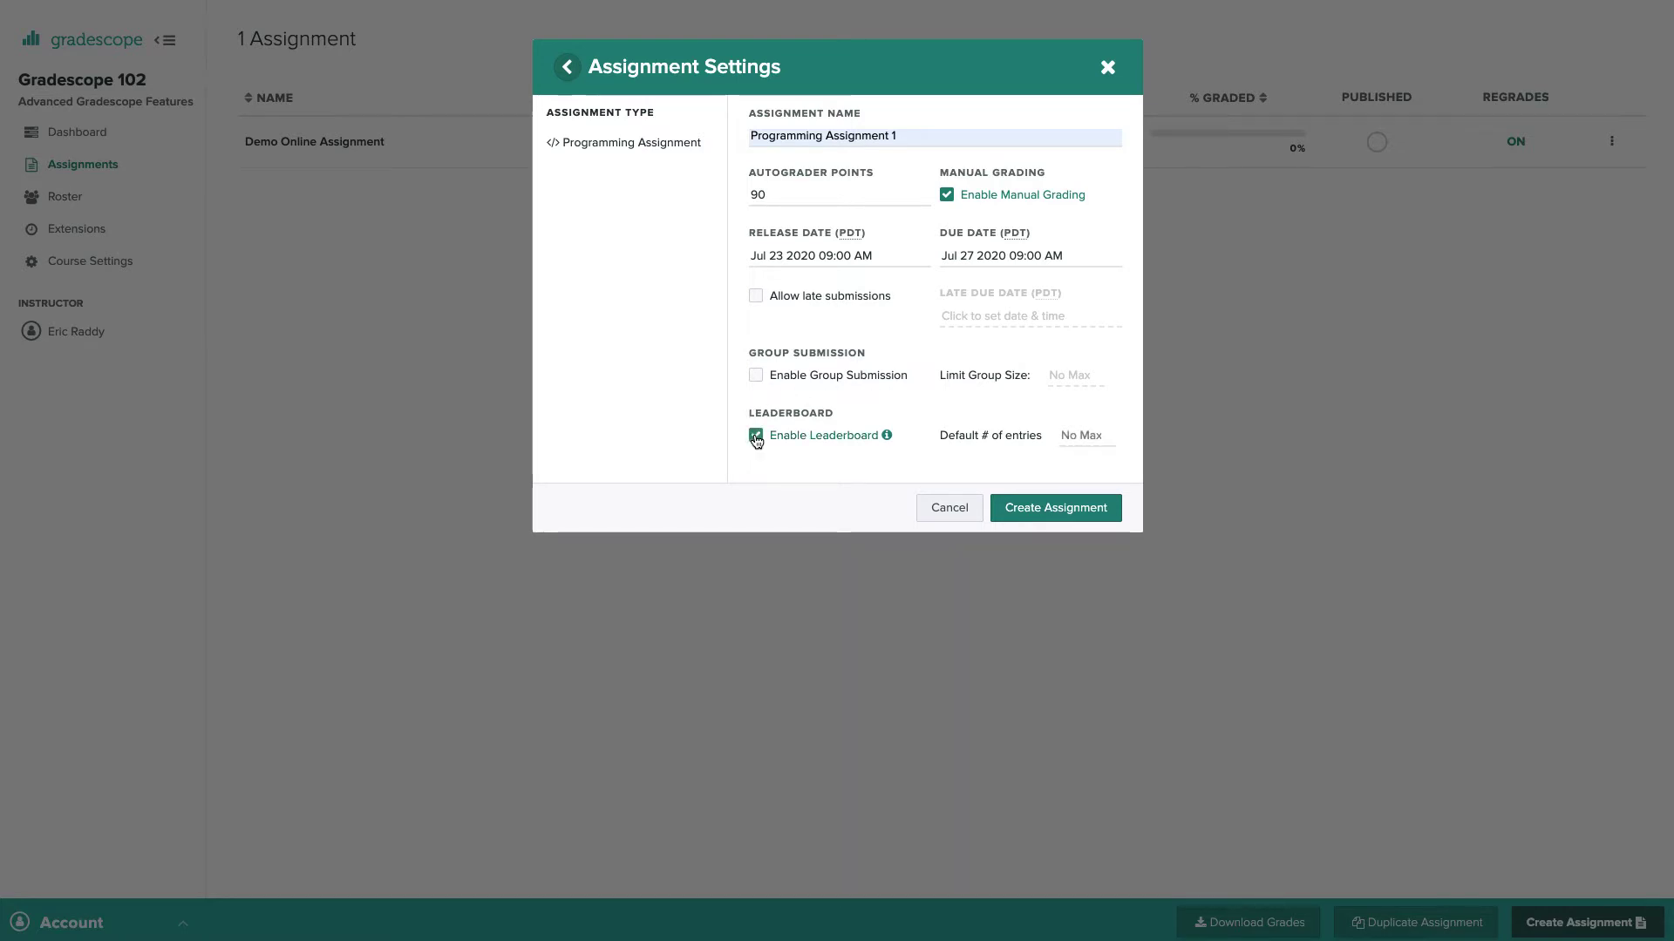
click(755, 435)
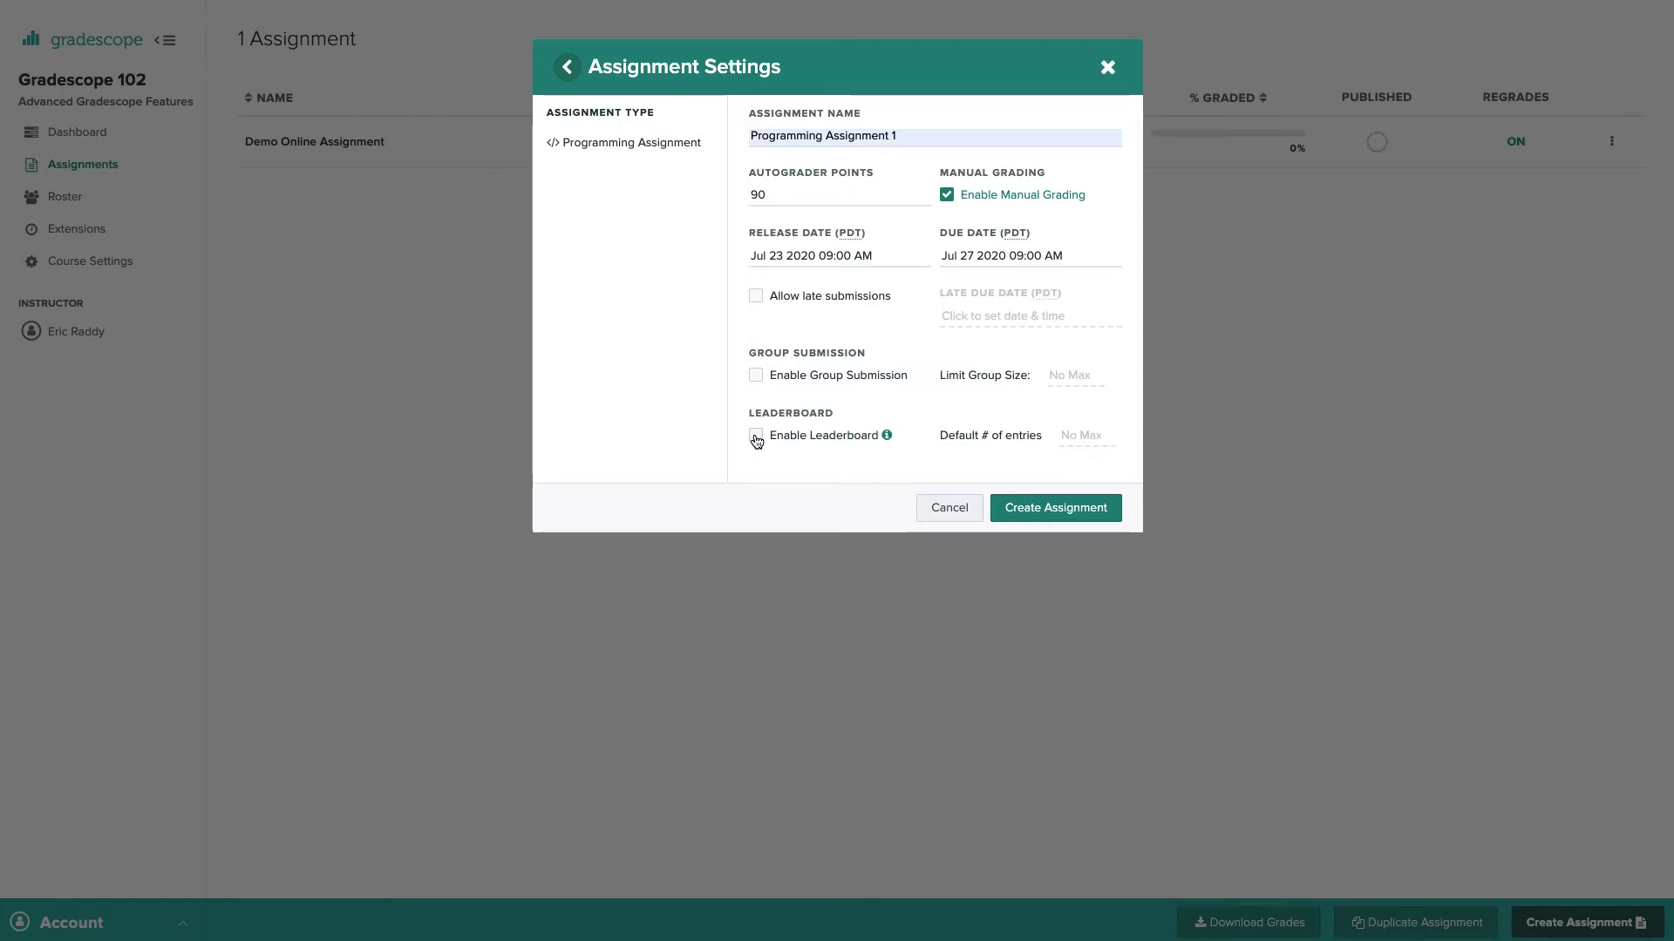
click(1061, 509)
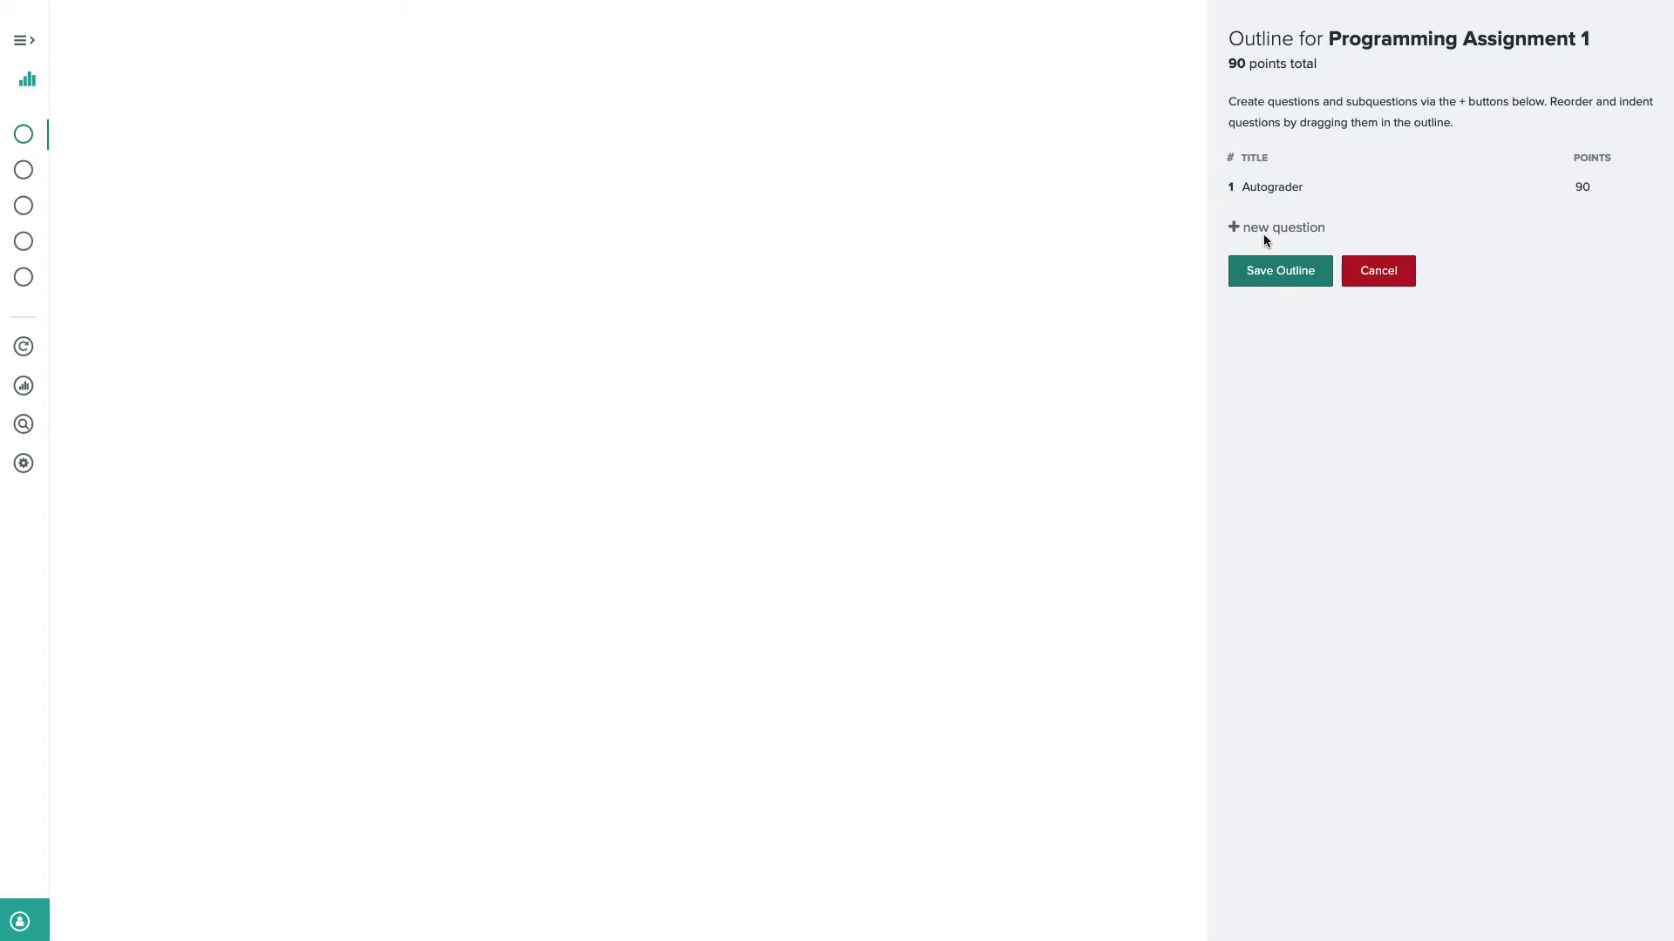
- Add a 10-point 'Style' question after the 90-point Autograder and save the 100-point outline
click(1312, 229)
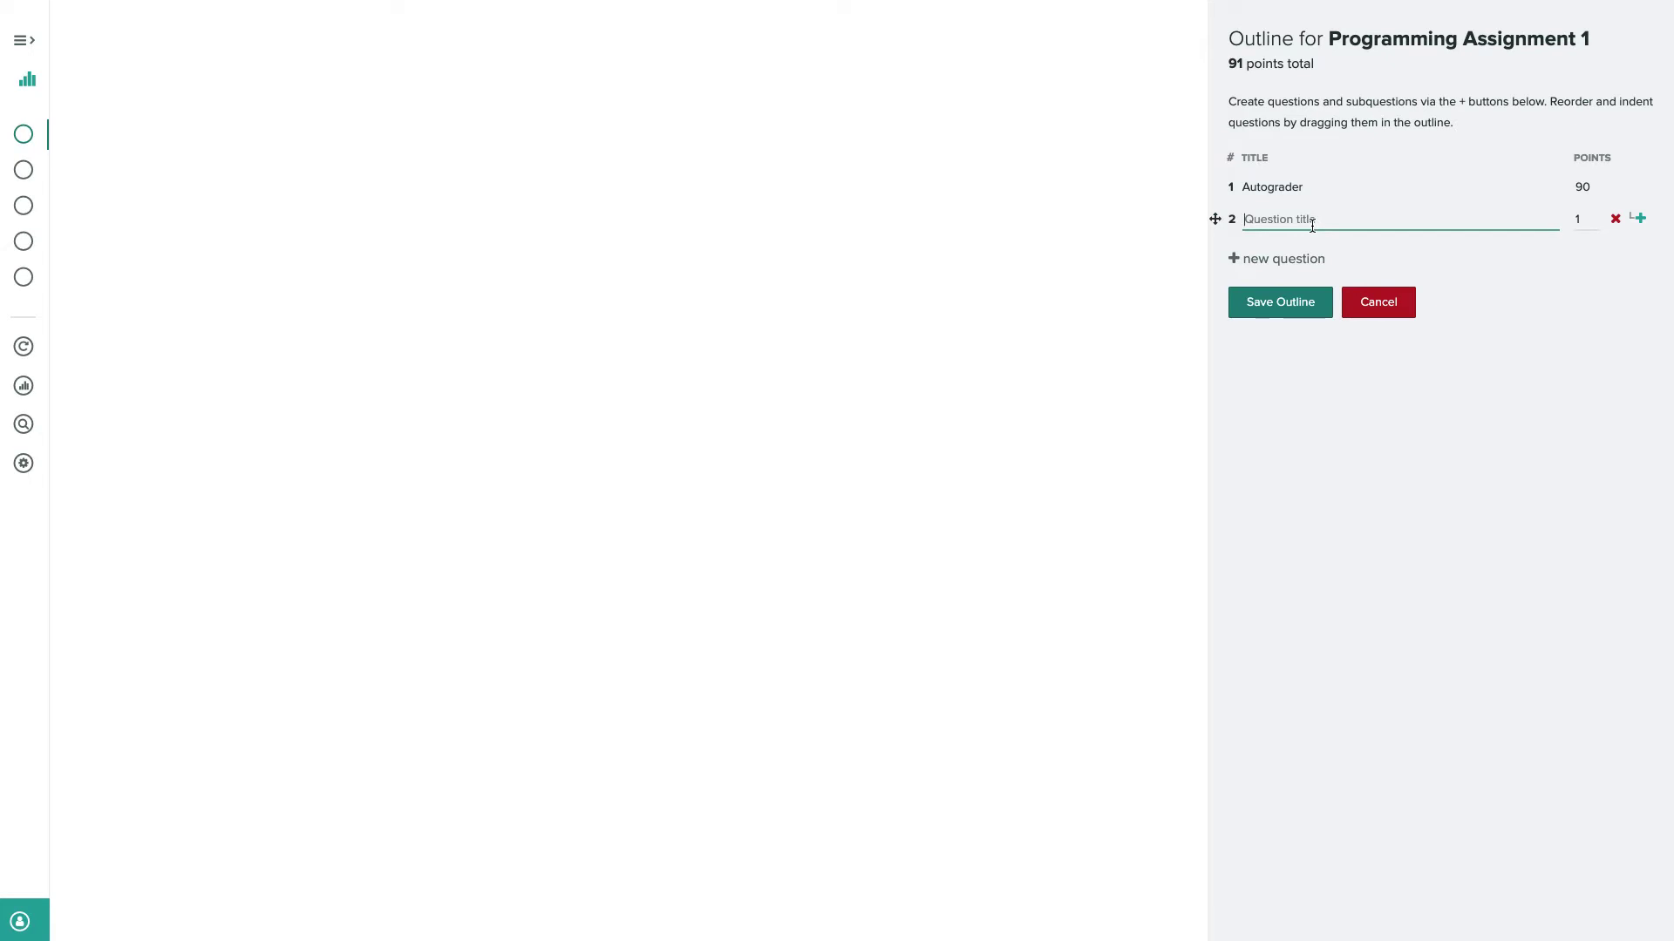
text(Style)
click(1579, 221)
text(1)
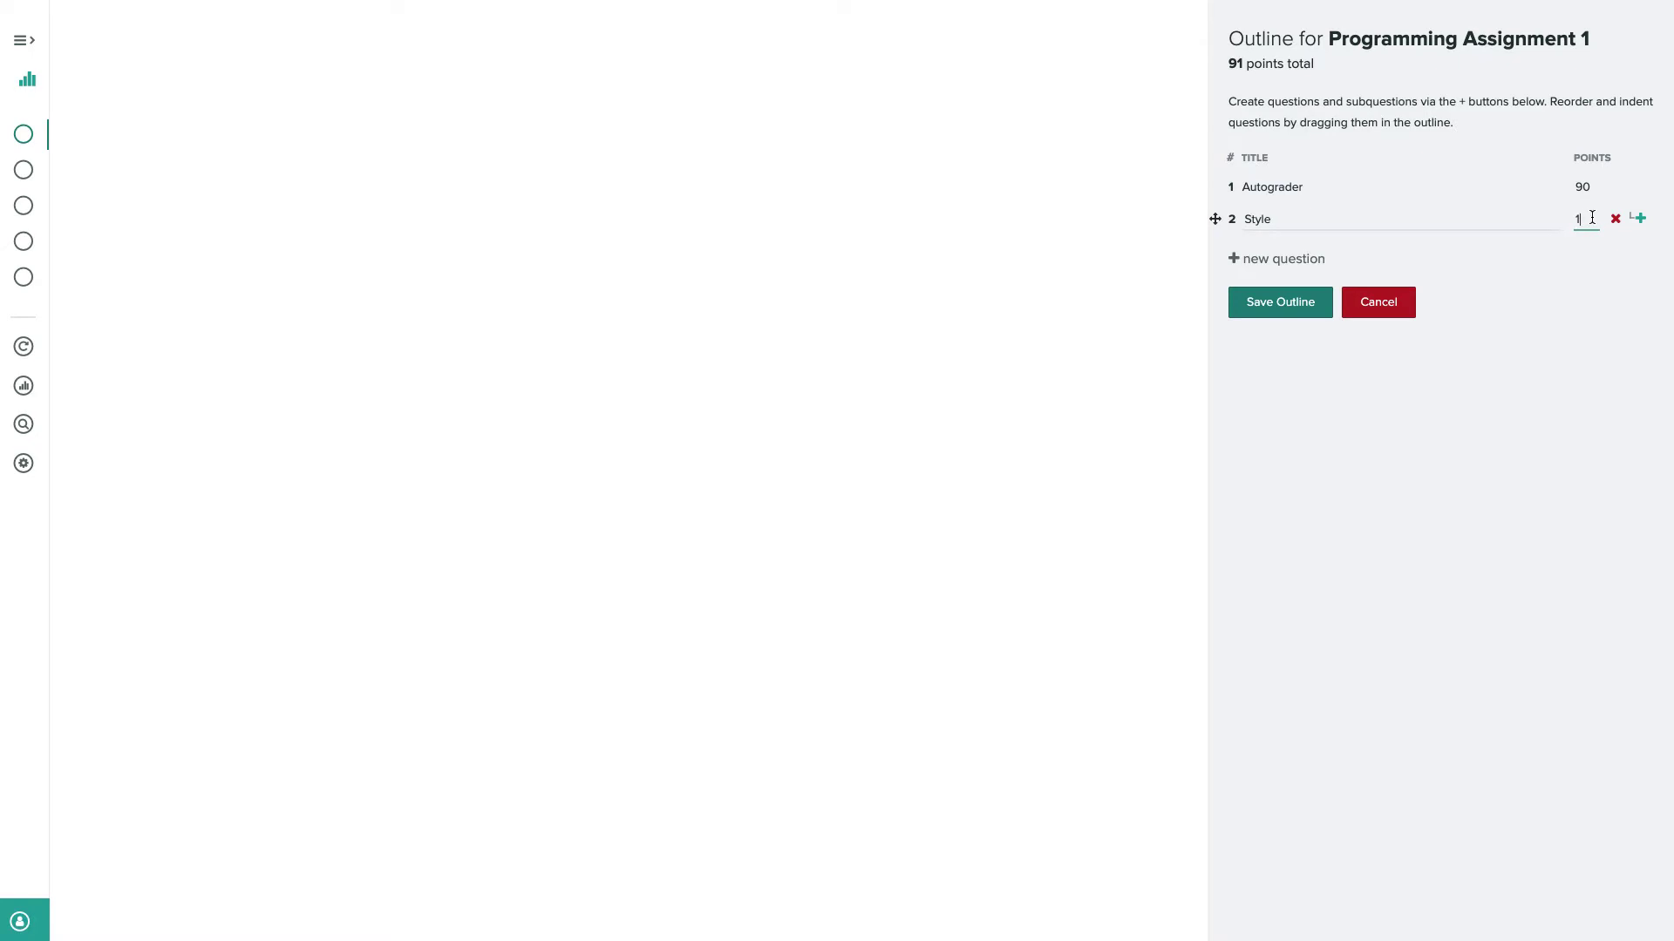
text(0)
click(1267, 313)
click(1272, 299)
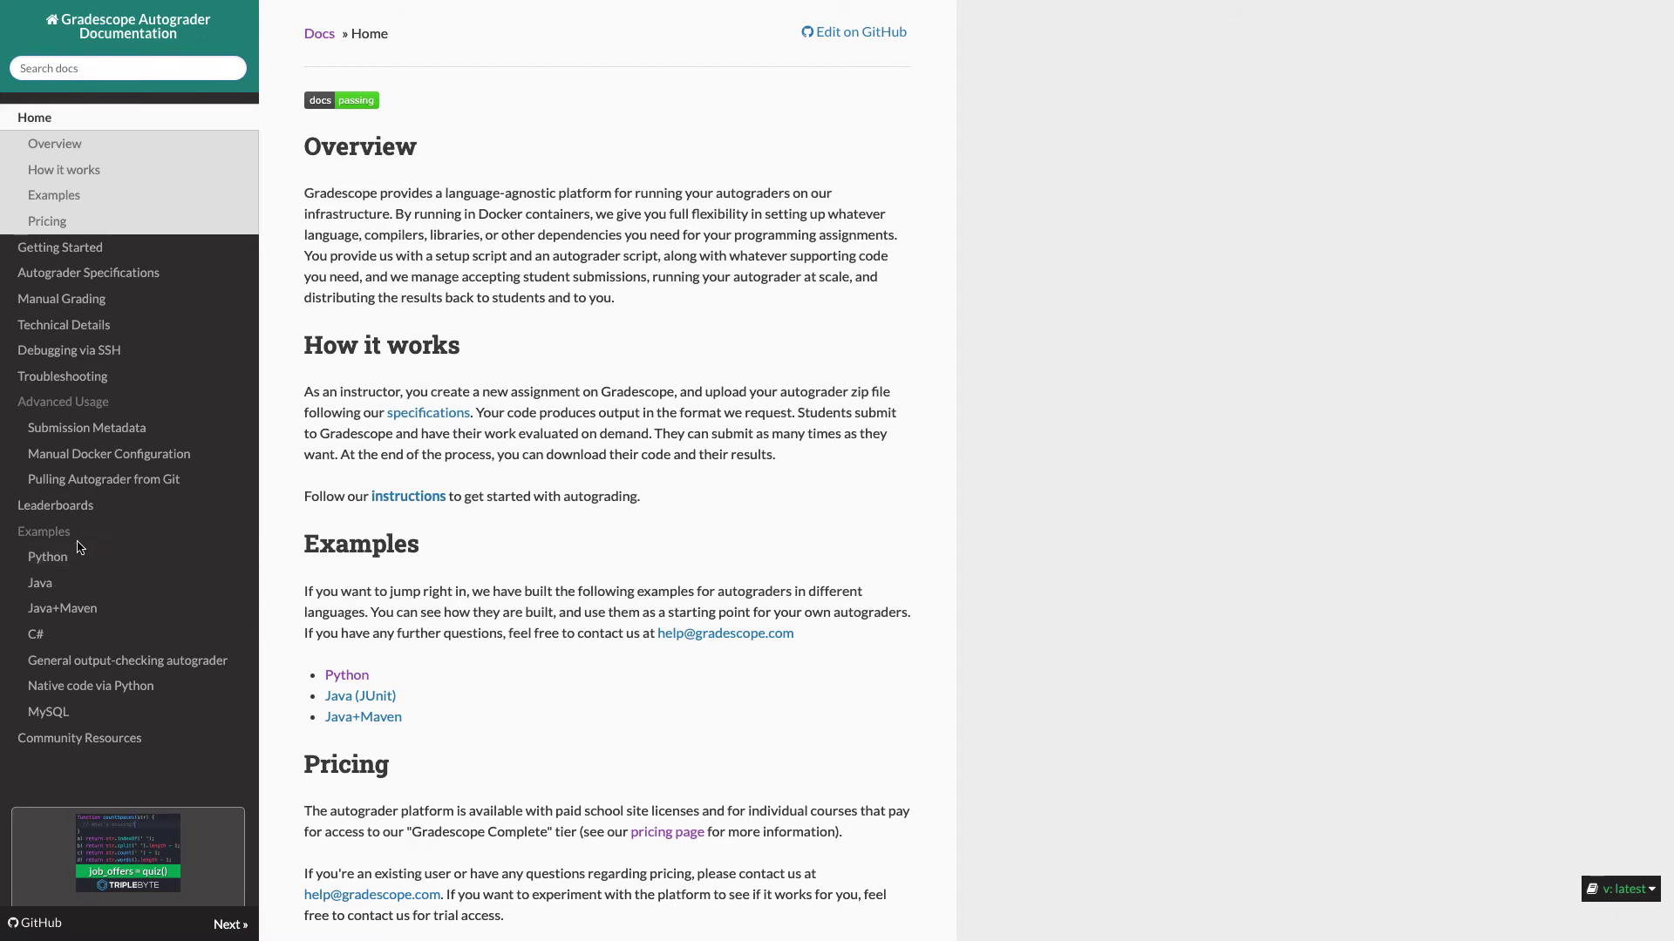
- View the Python autograder example and the Community Resources page in the documentation
click(43, 554)
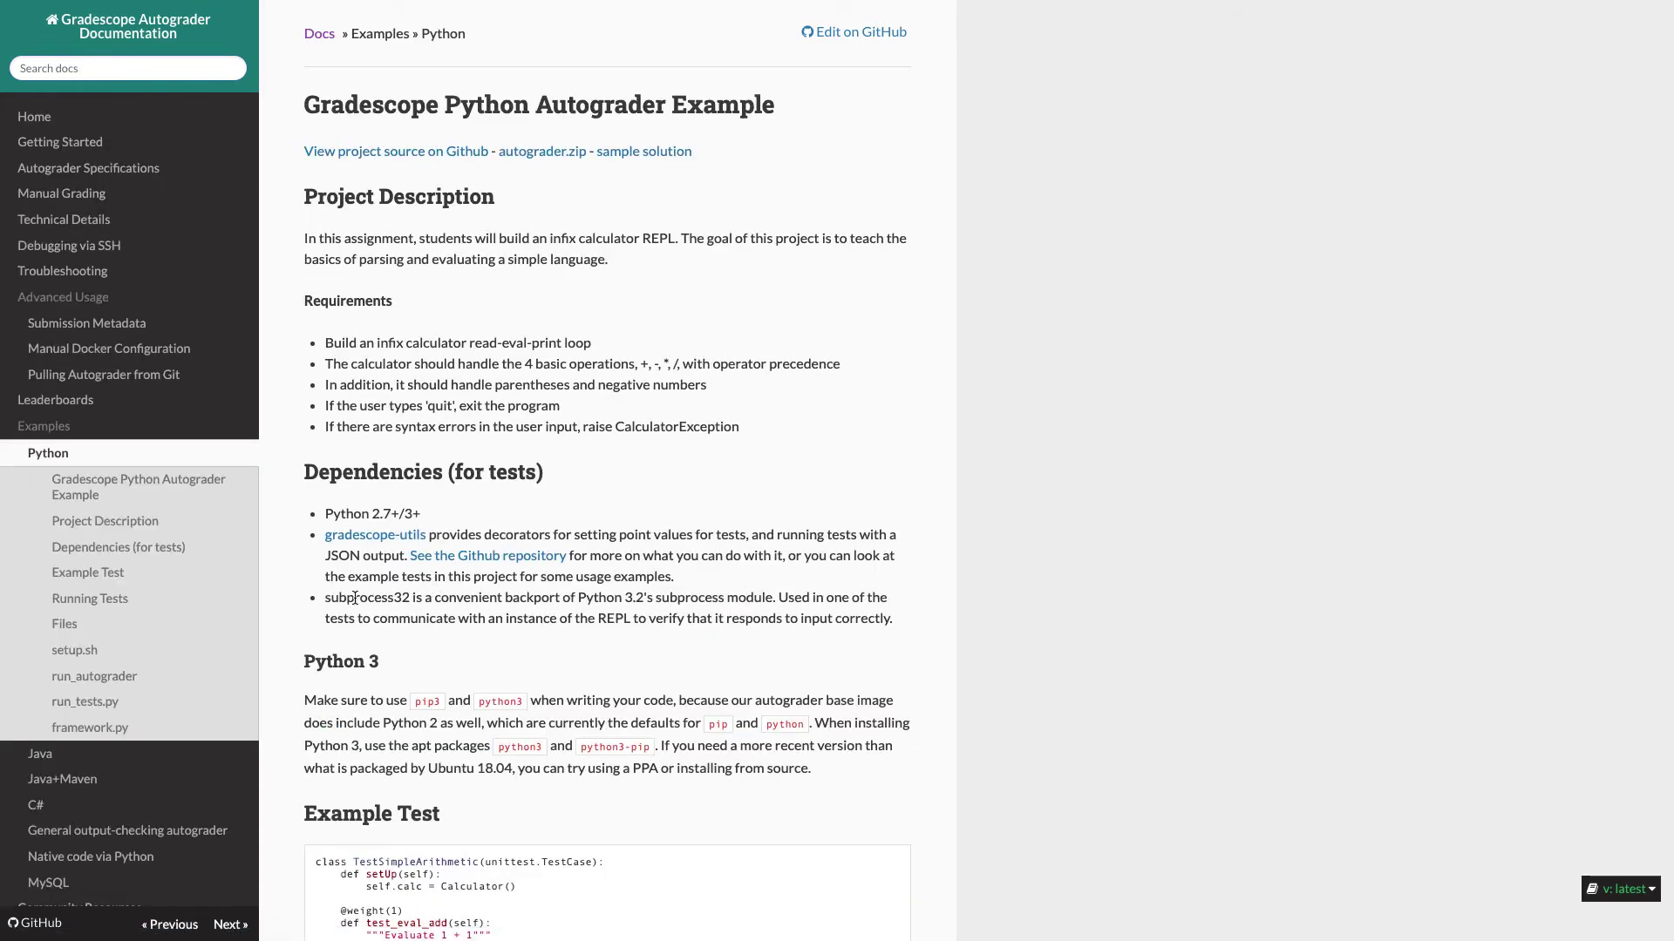
scroll(223, 690, down, 3)
scroll(223, 691, down, 2)
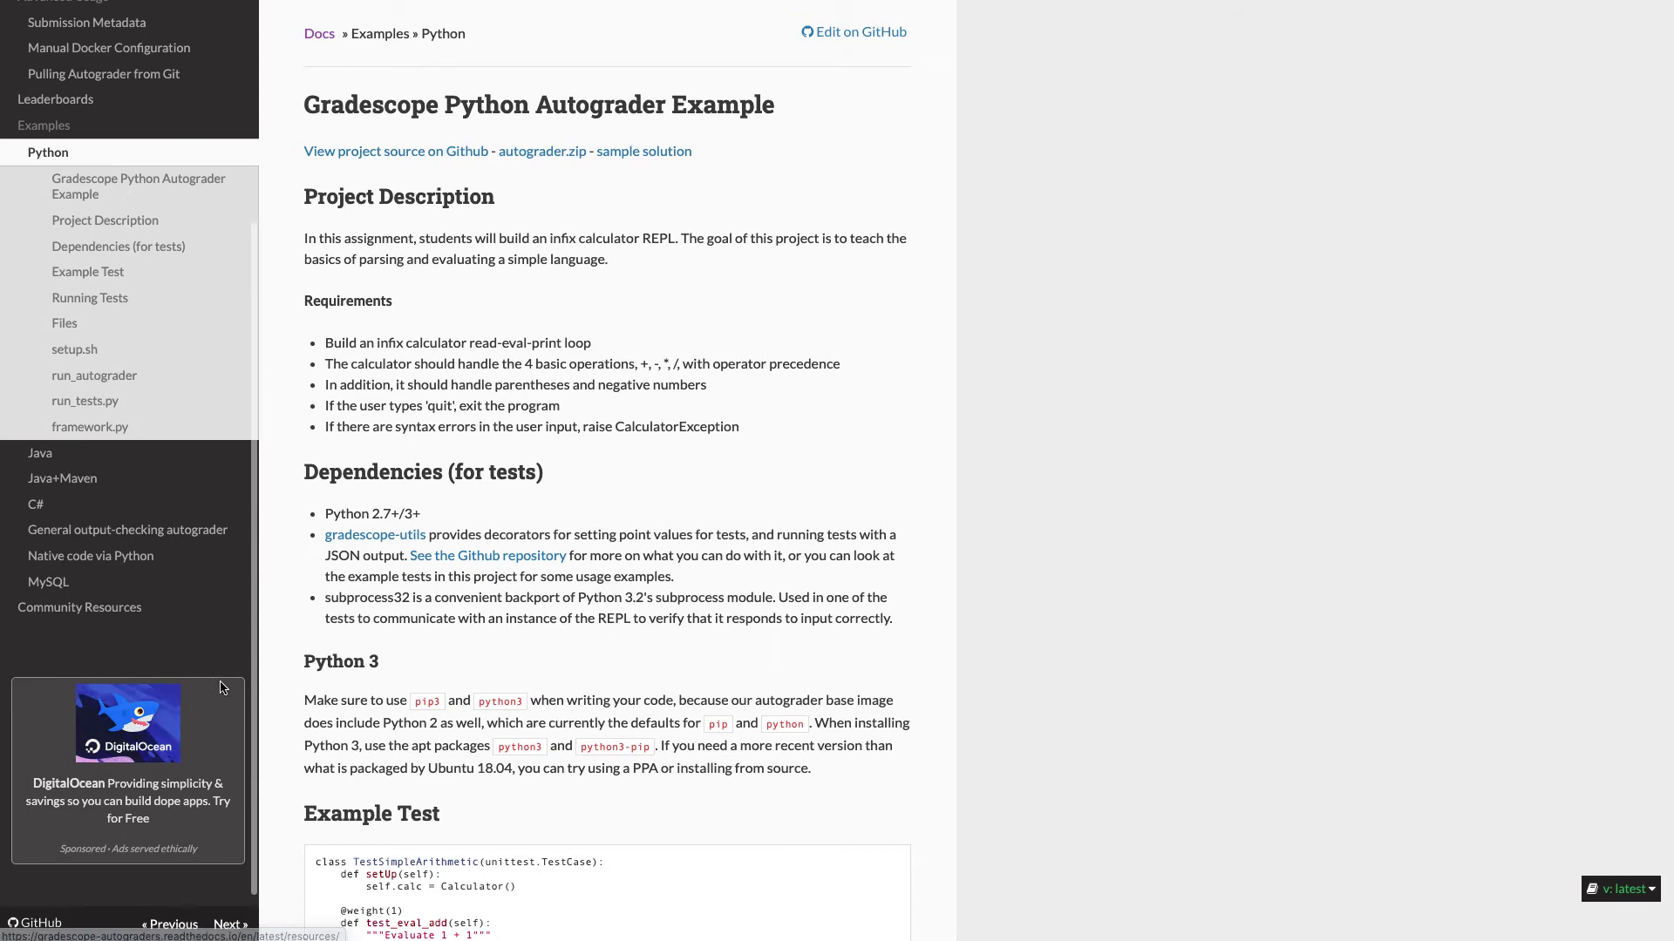
click(136, 616)
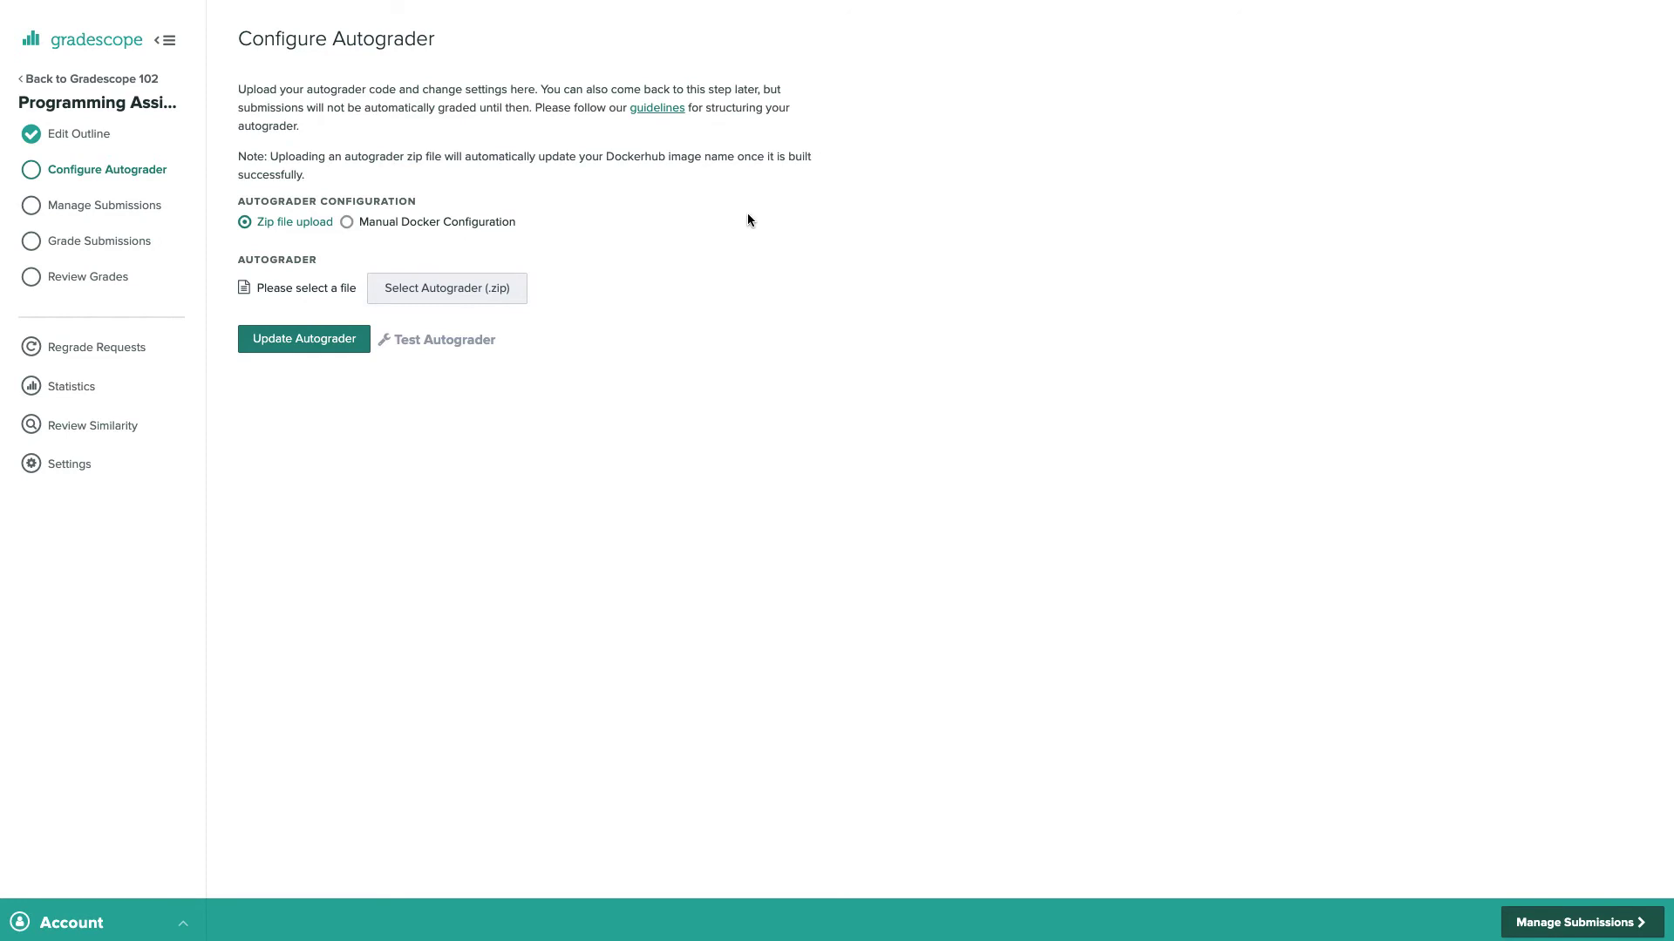
- Go to the Gradescope 202 course and open the Demo Programming Assignment's grading dashboard
click(87, 40)
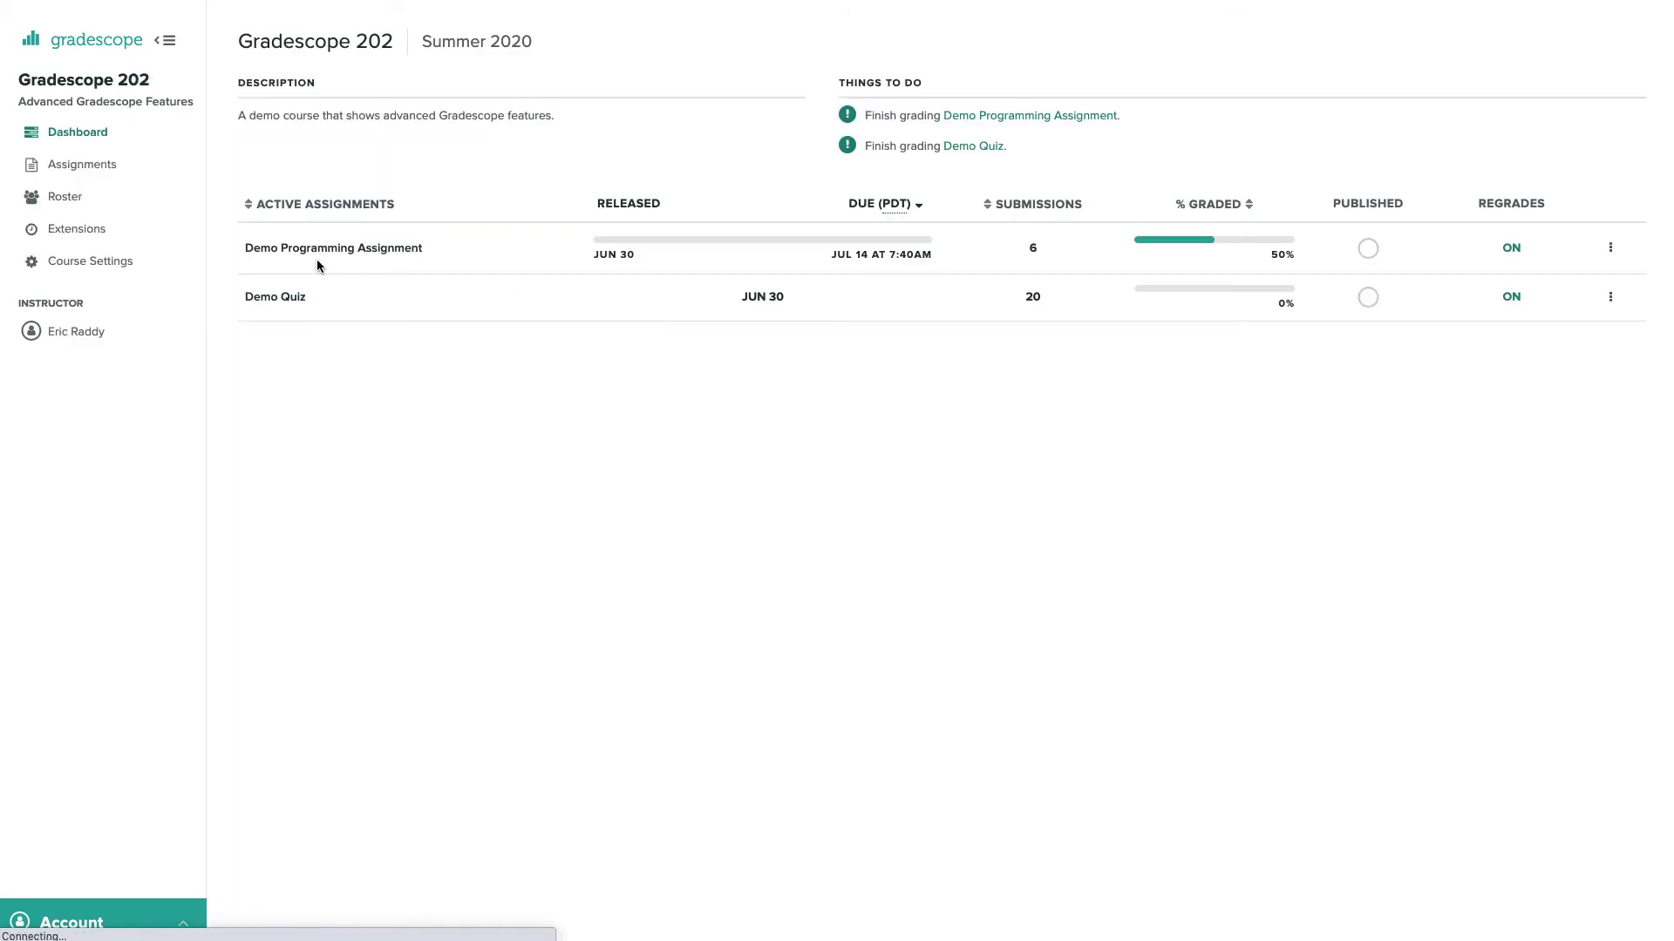
click(290, 256)
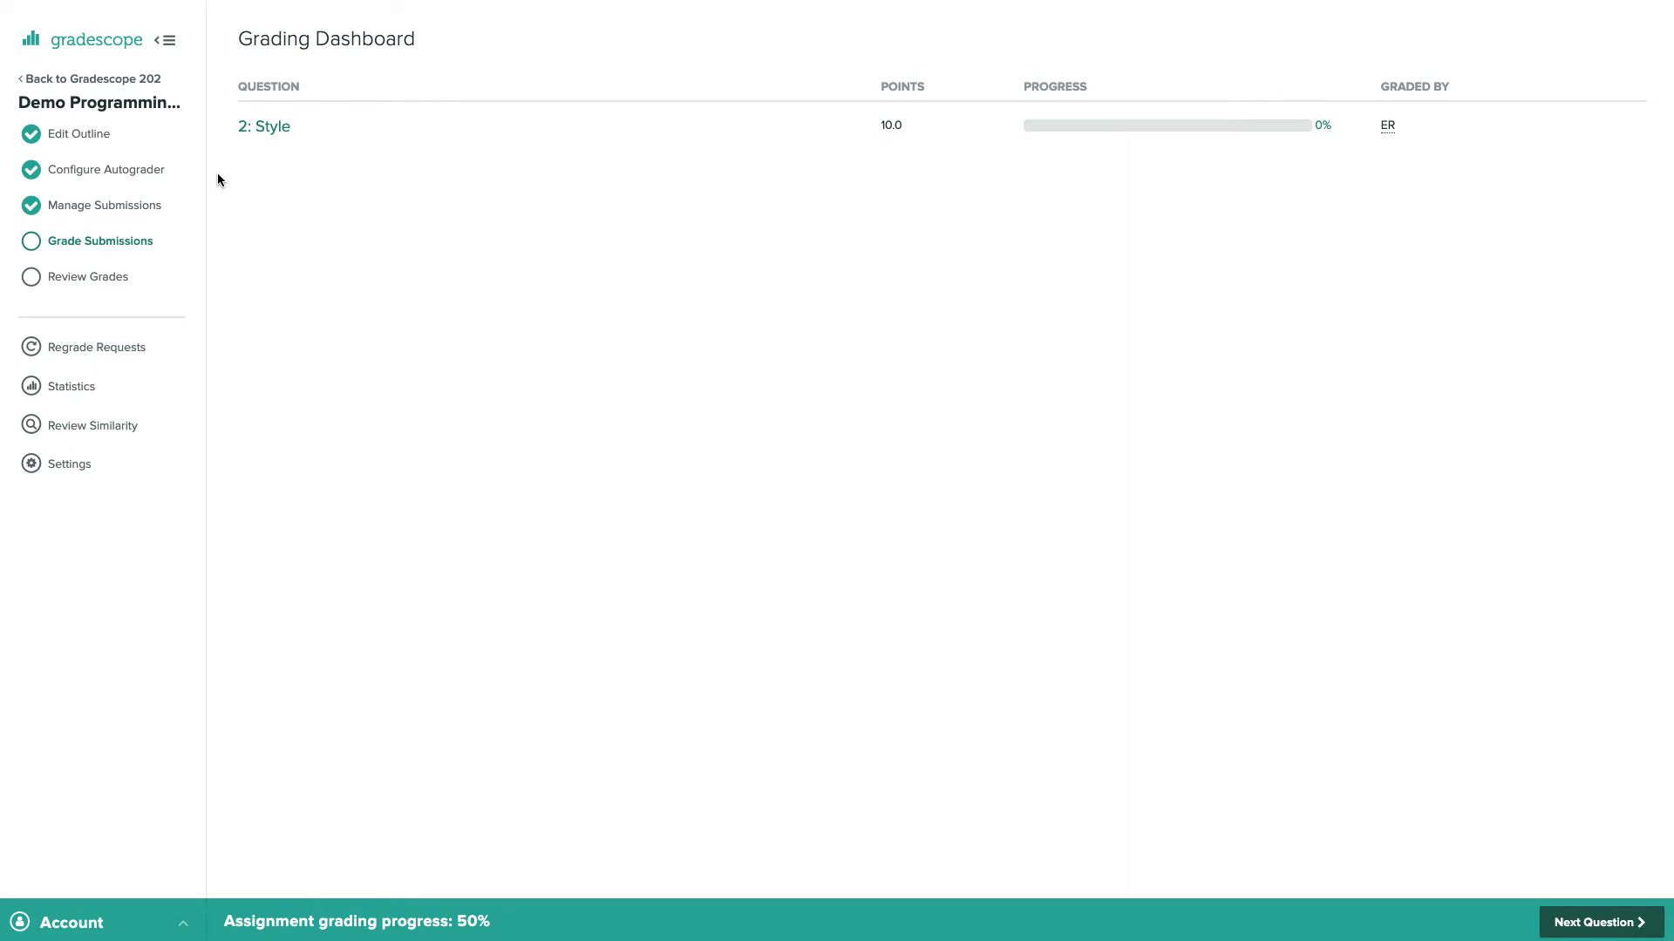
click(142, 208)
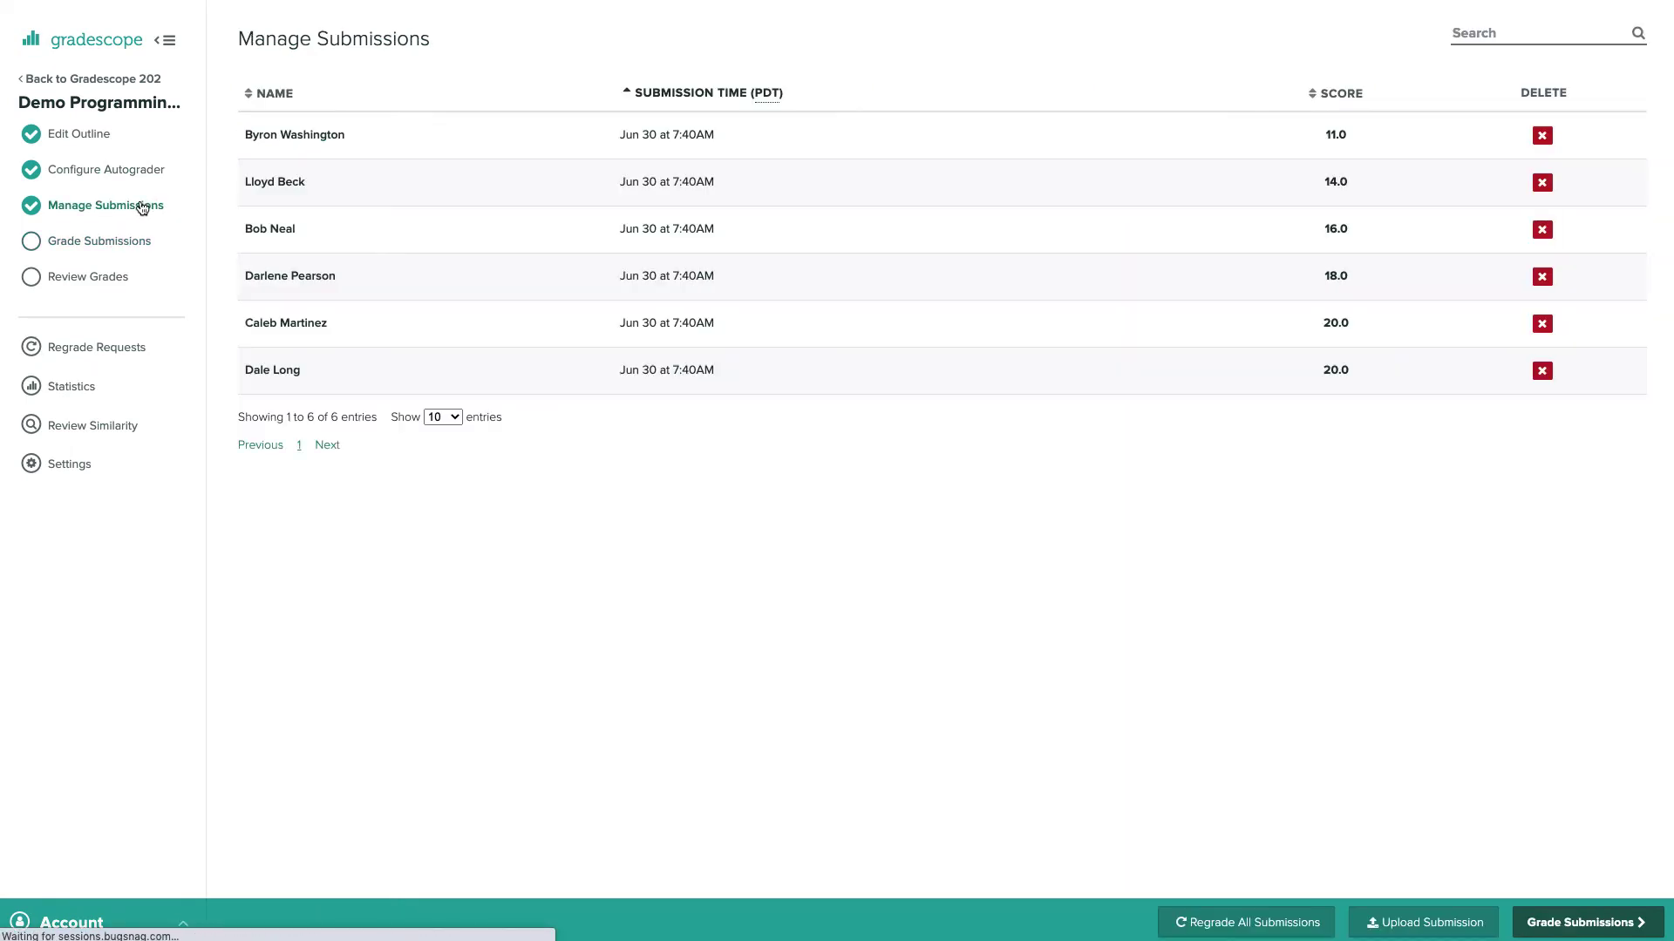
click(252, 233)
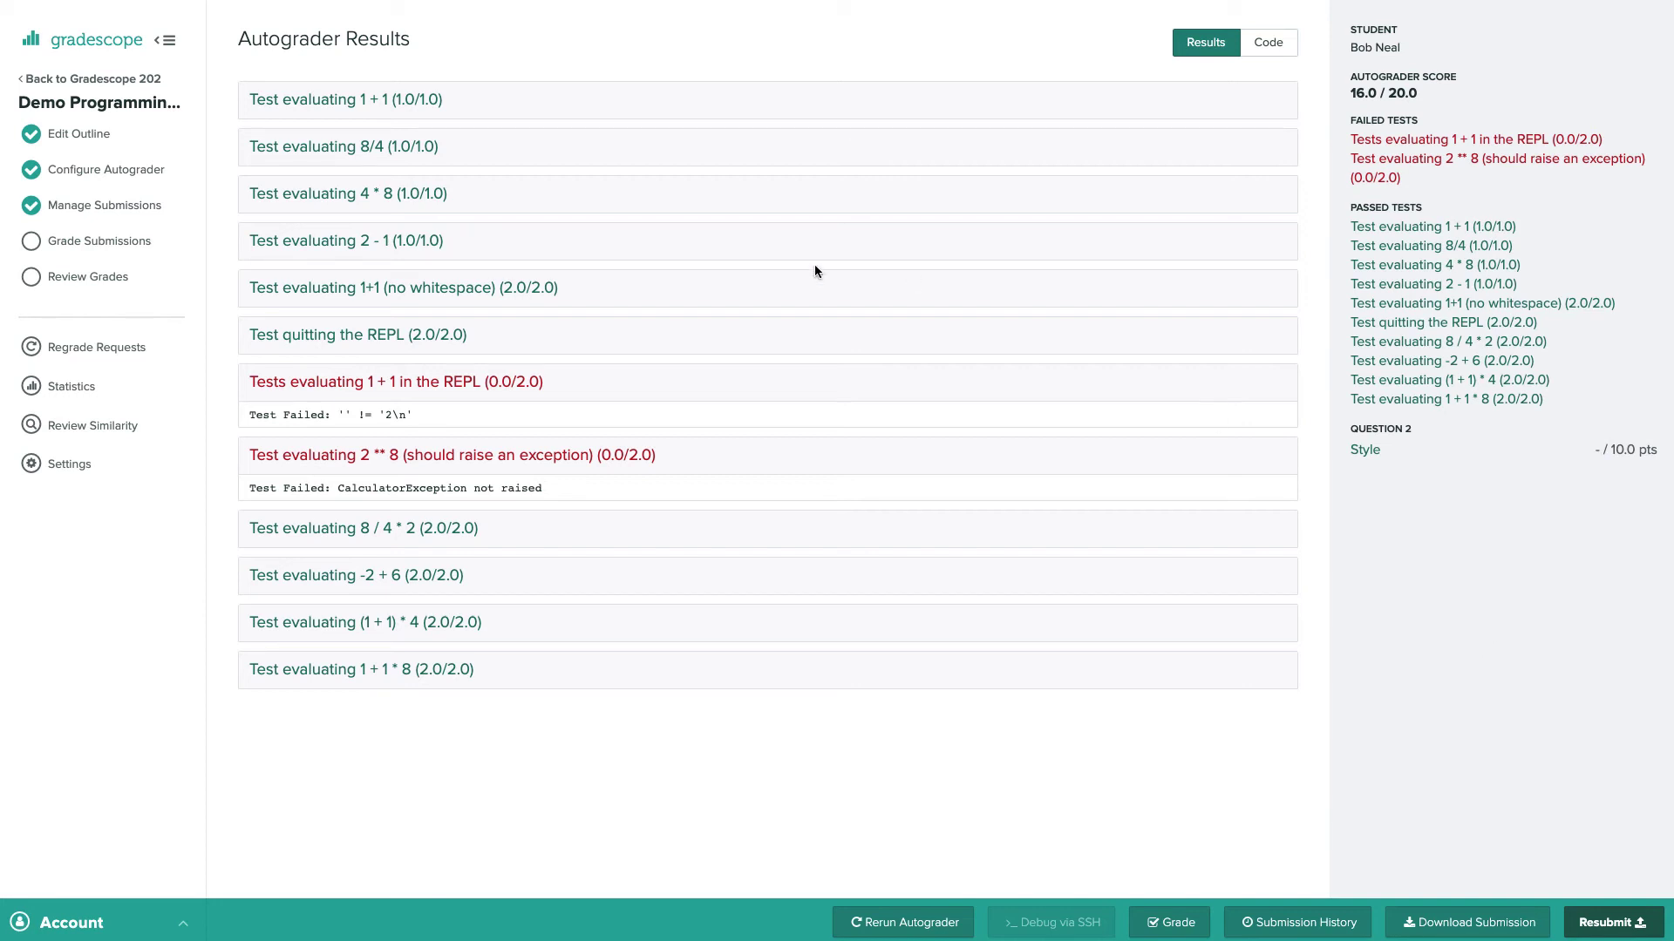
click(111, 248)
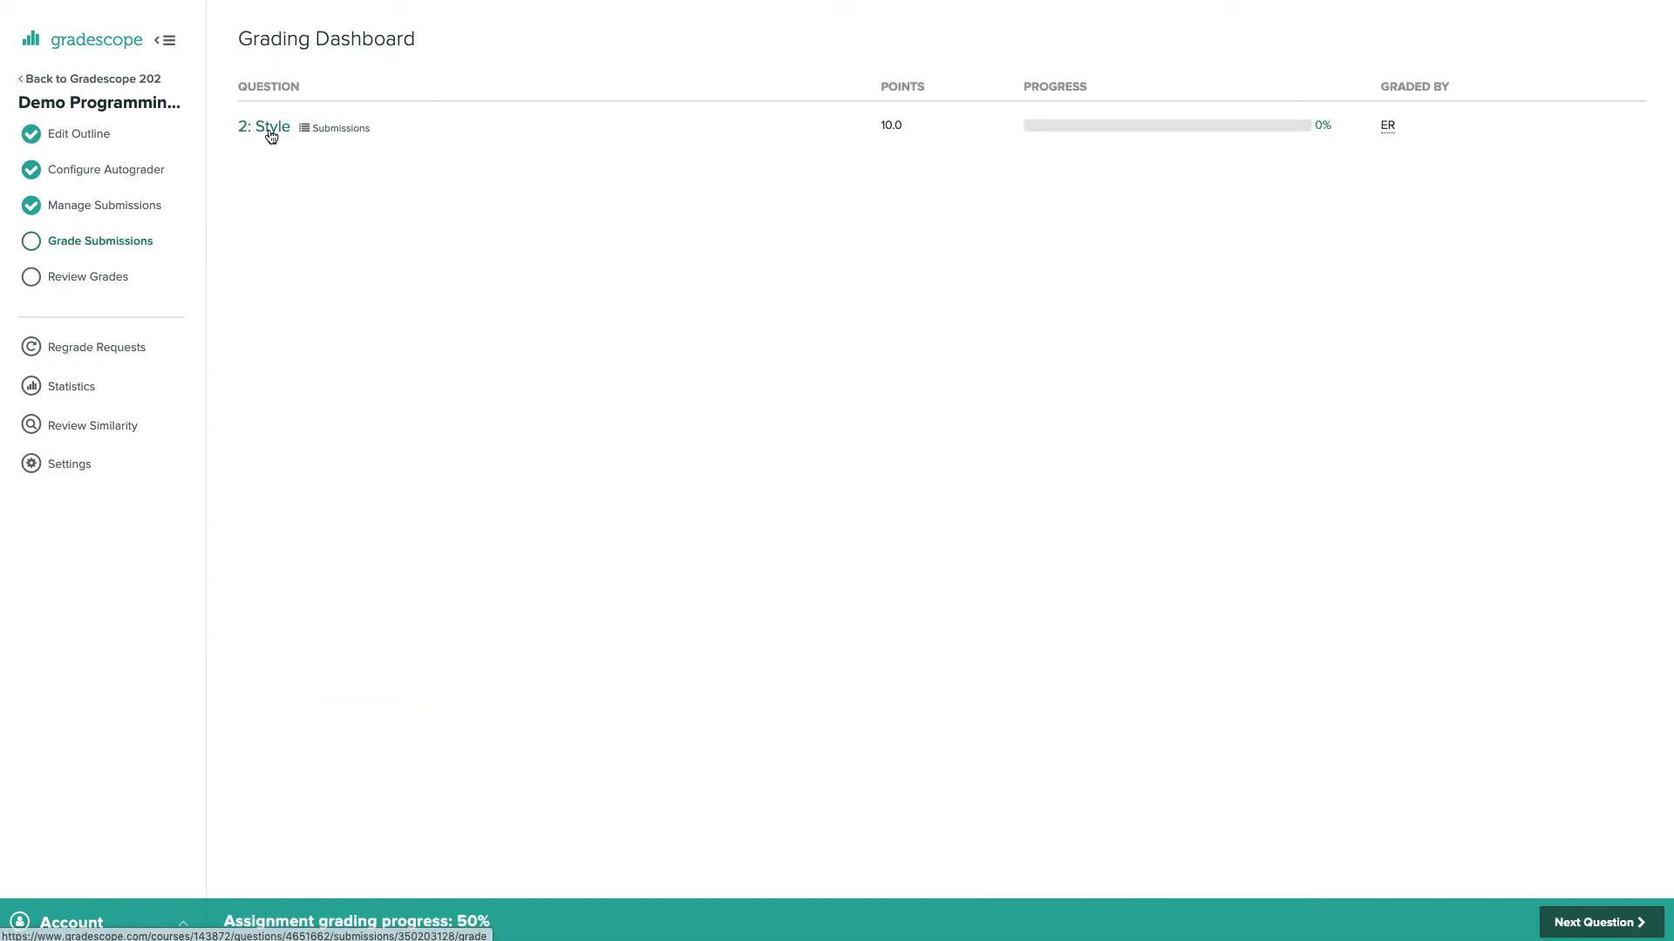
- Mark the first Style submission Correct and comment 'Great work!' on calculator.py line 1
click(270, 136)
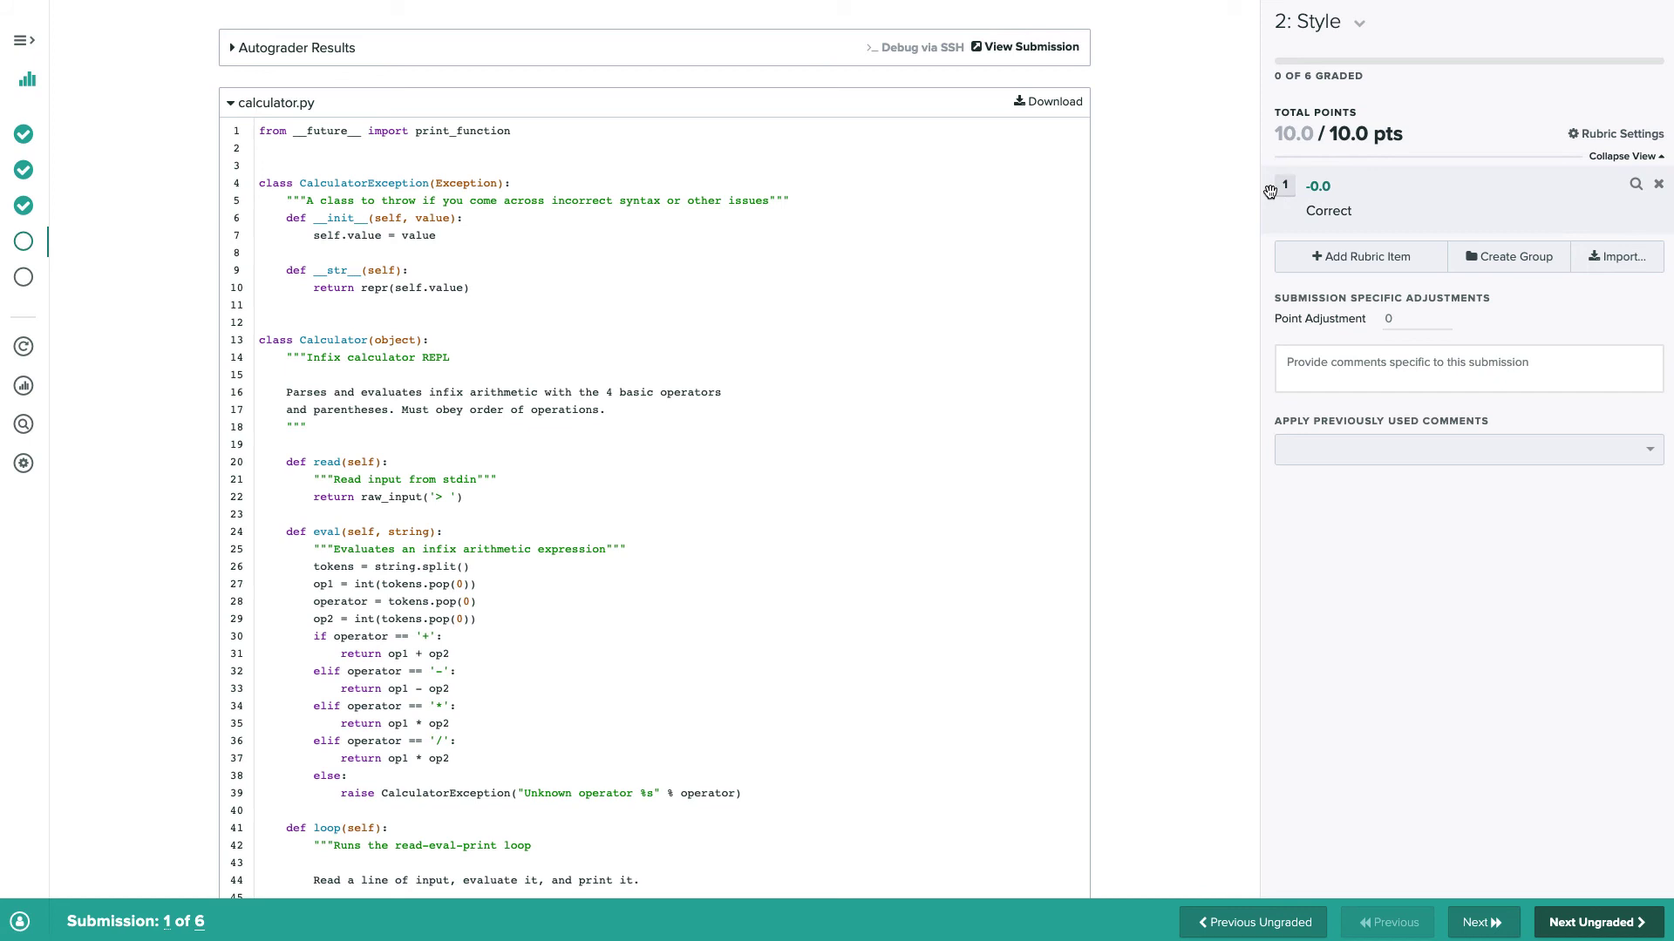
click(1288, 197)
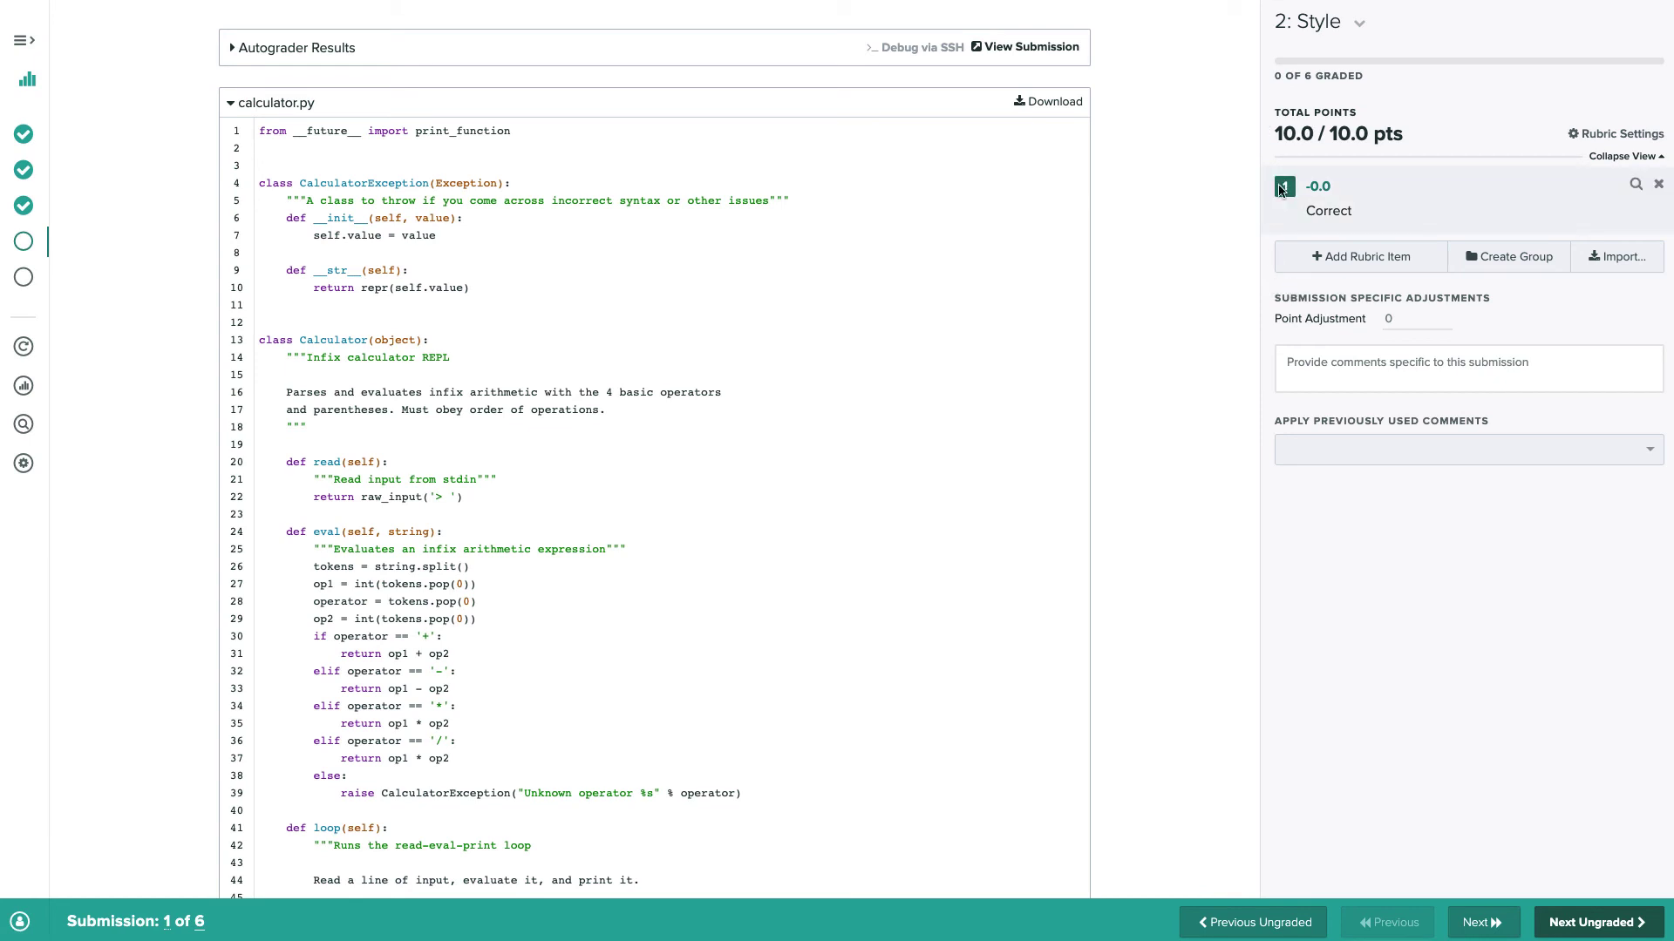
click(449, 131)
text(Great work!)
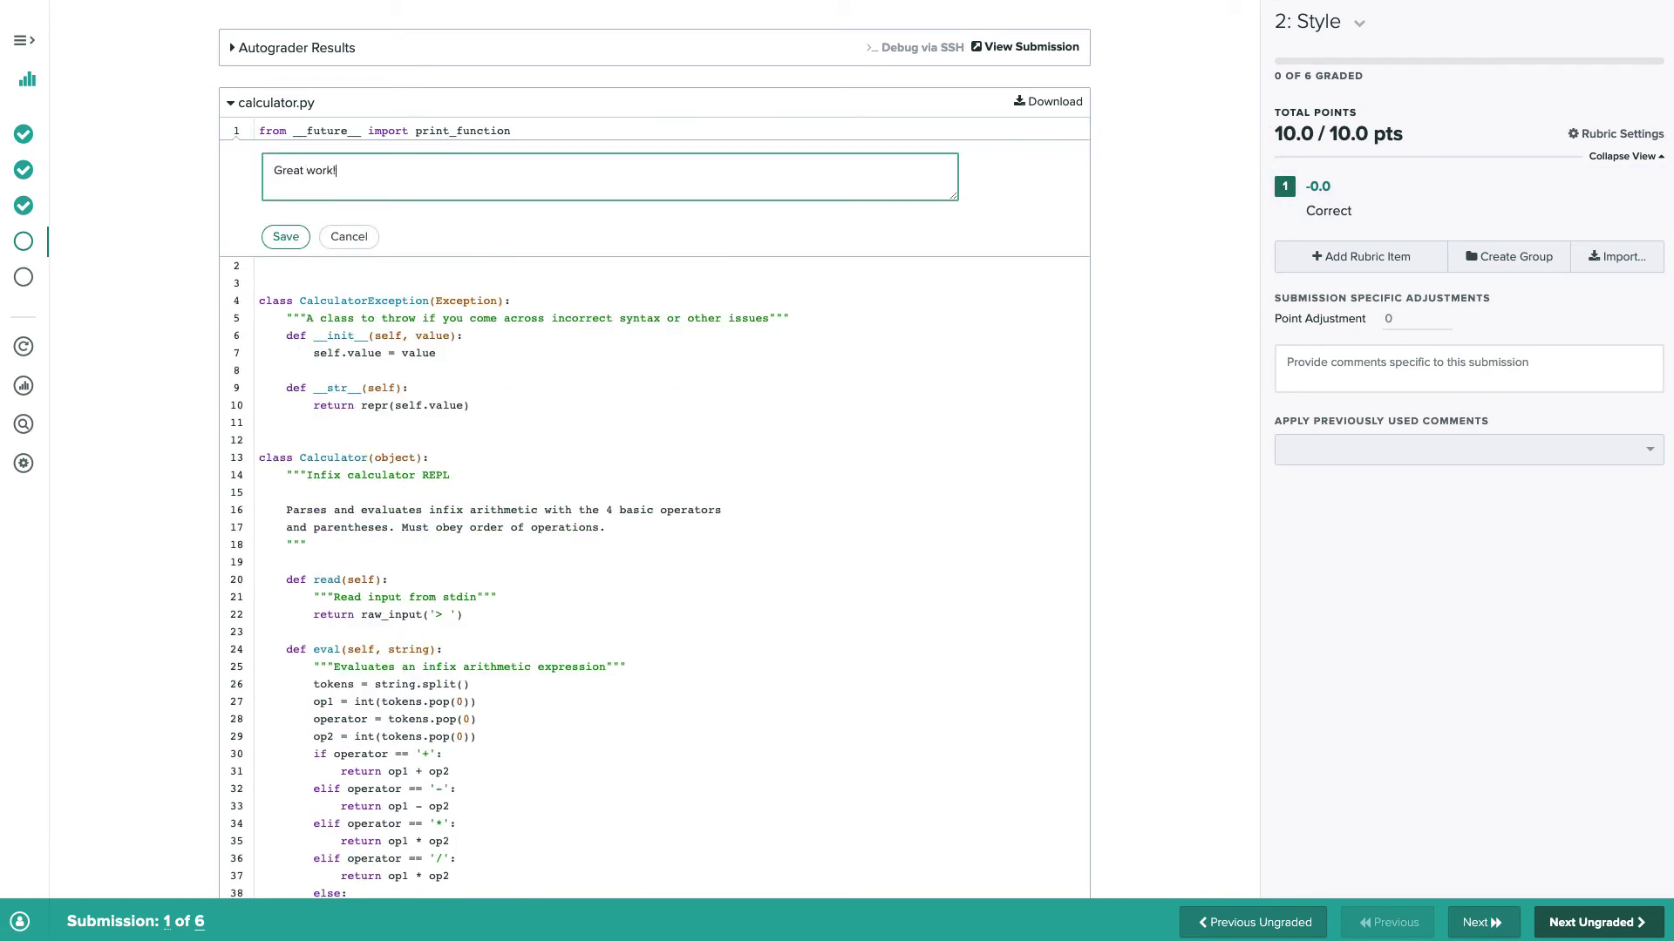
click(285, 237)
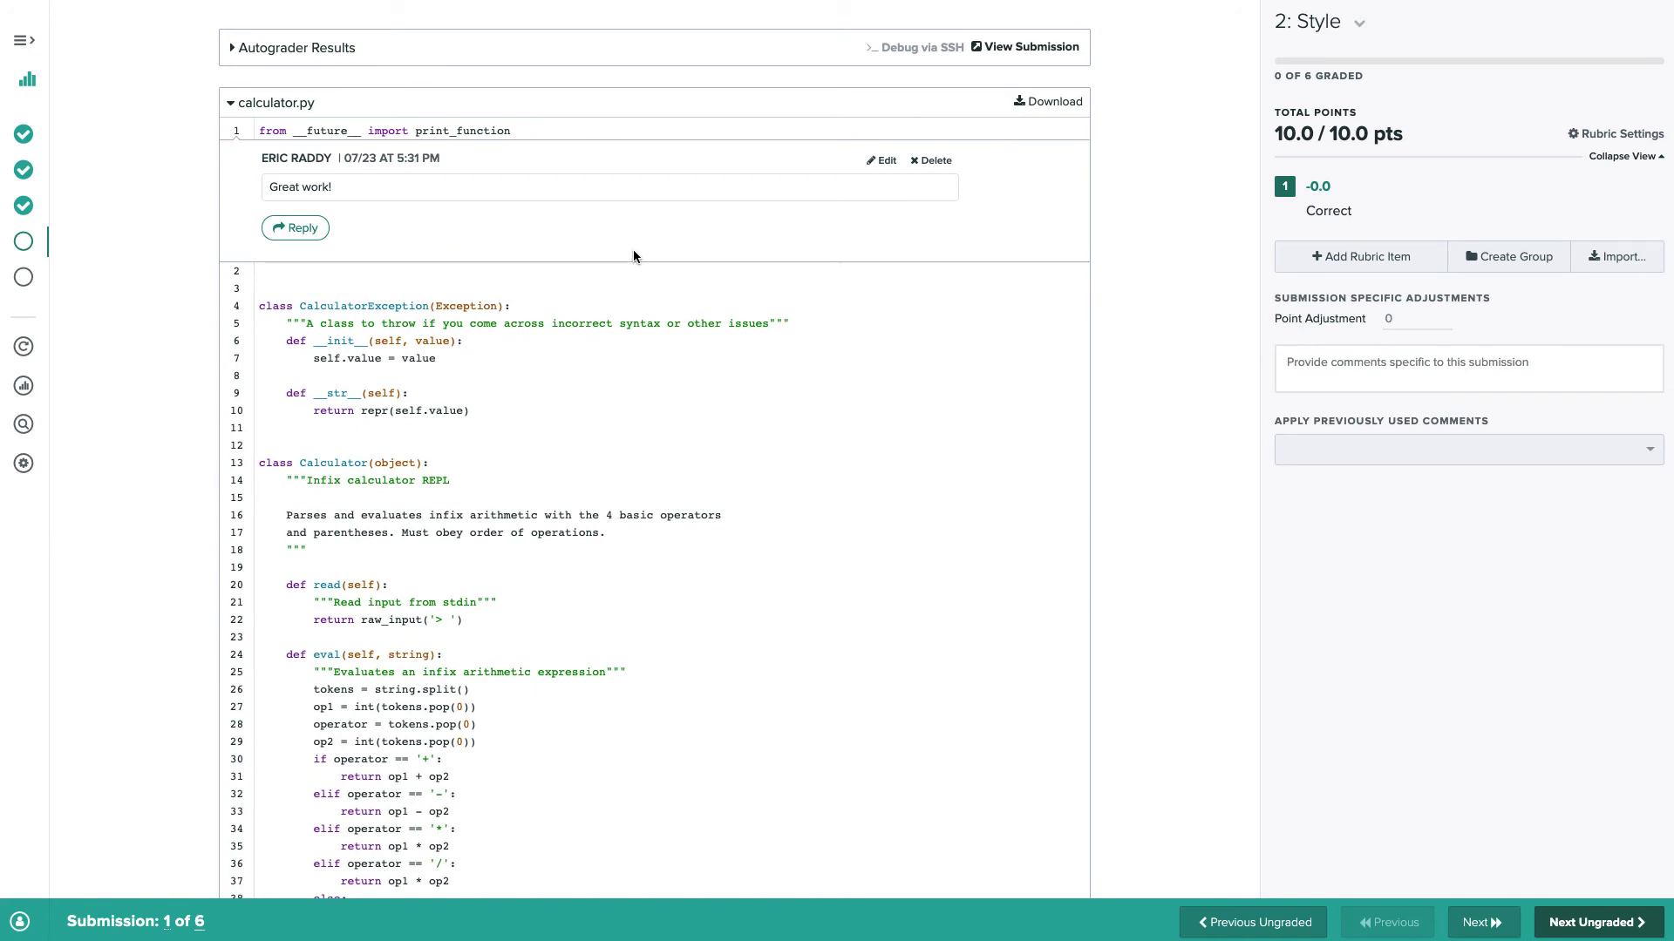
click(24, 41)
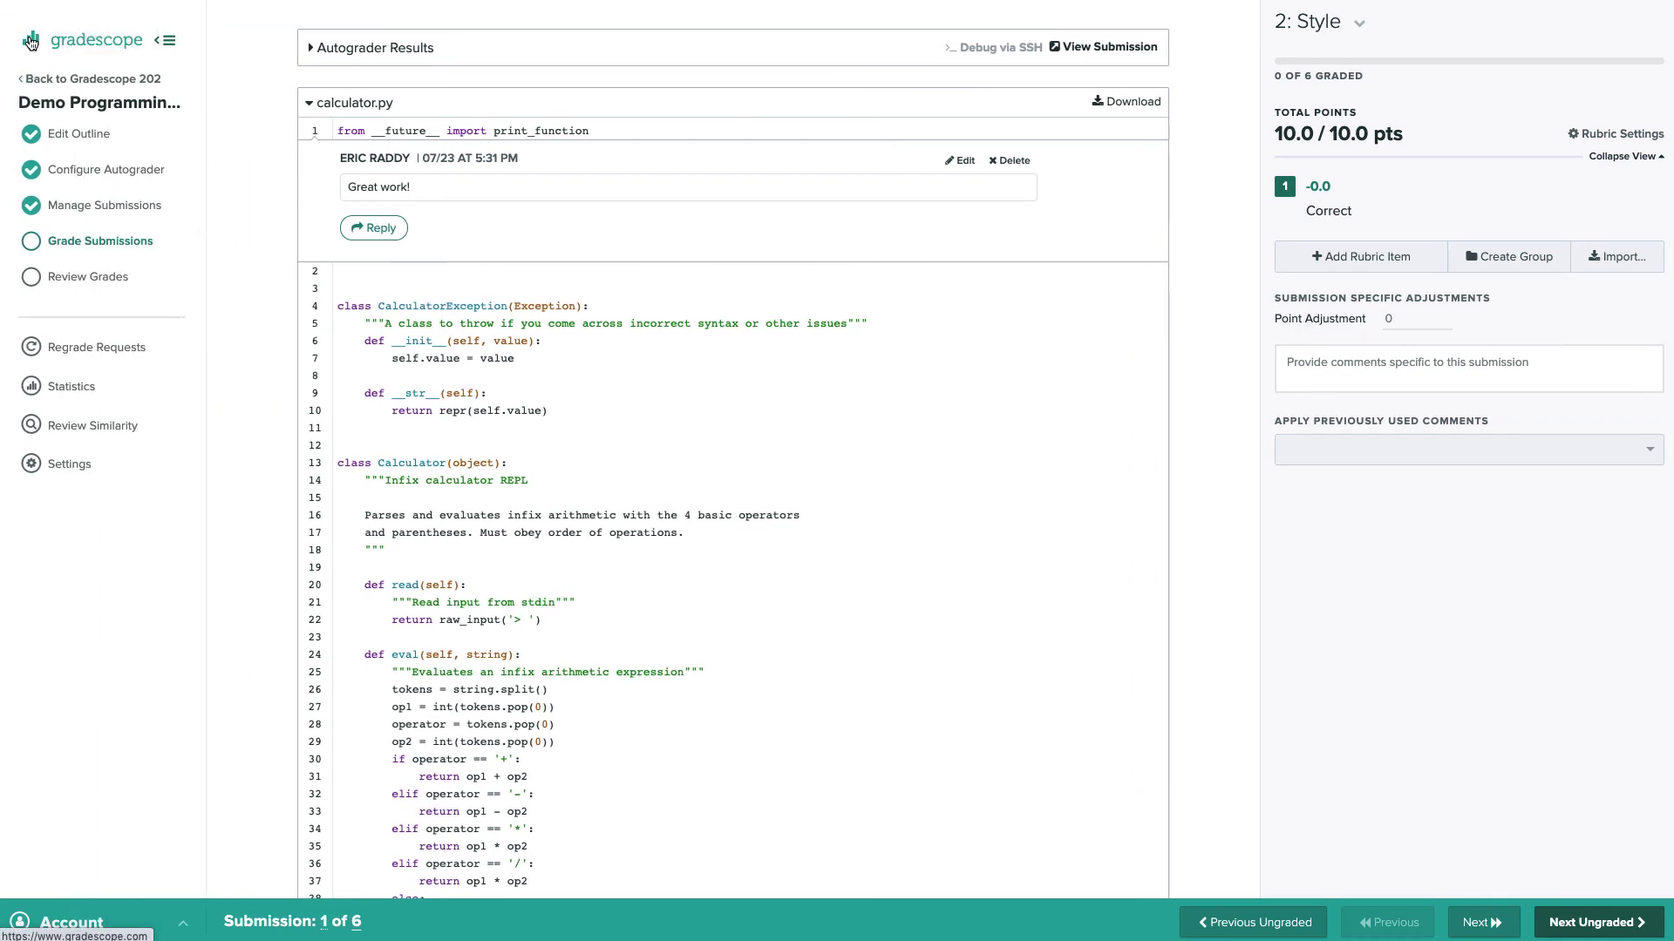
- Keep Python as the similarity report language and compare the 89% calculator.py match side by side
click(85, 435)
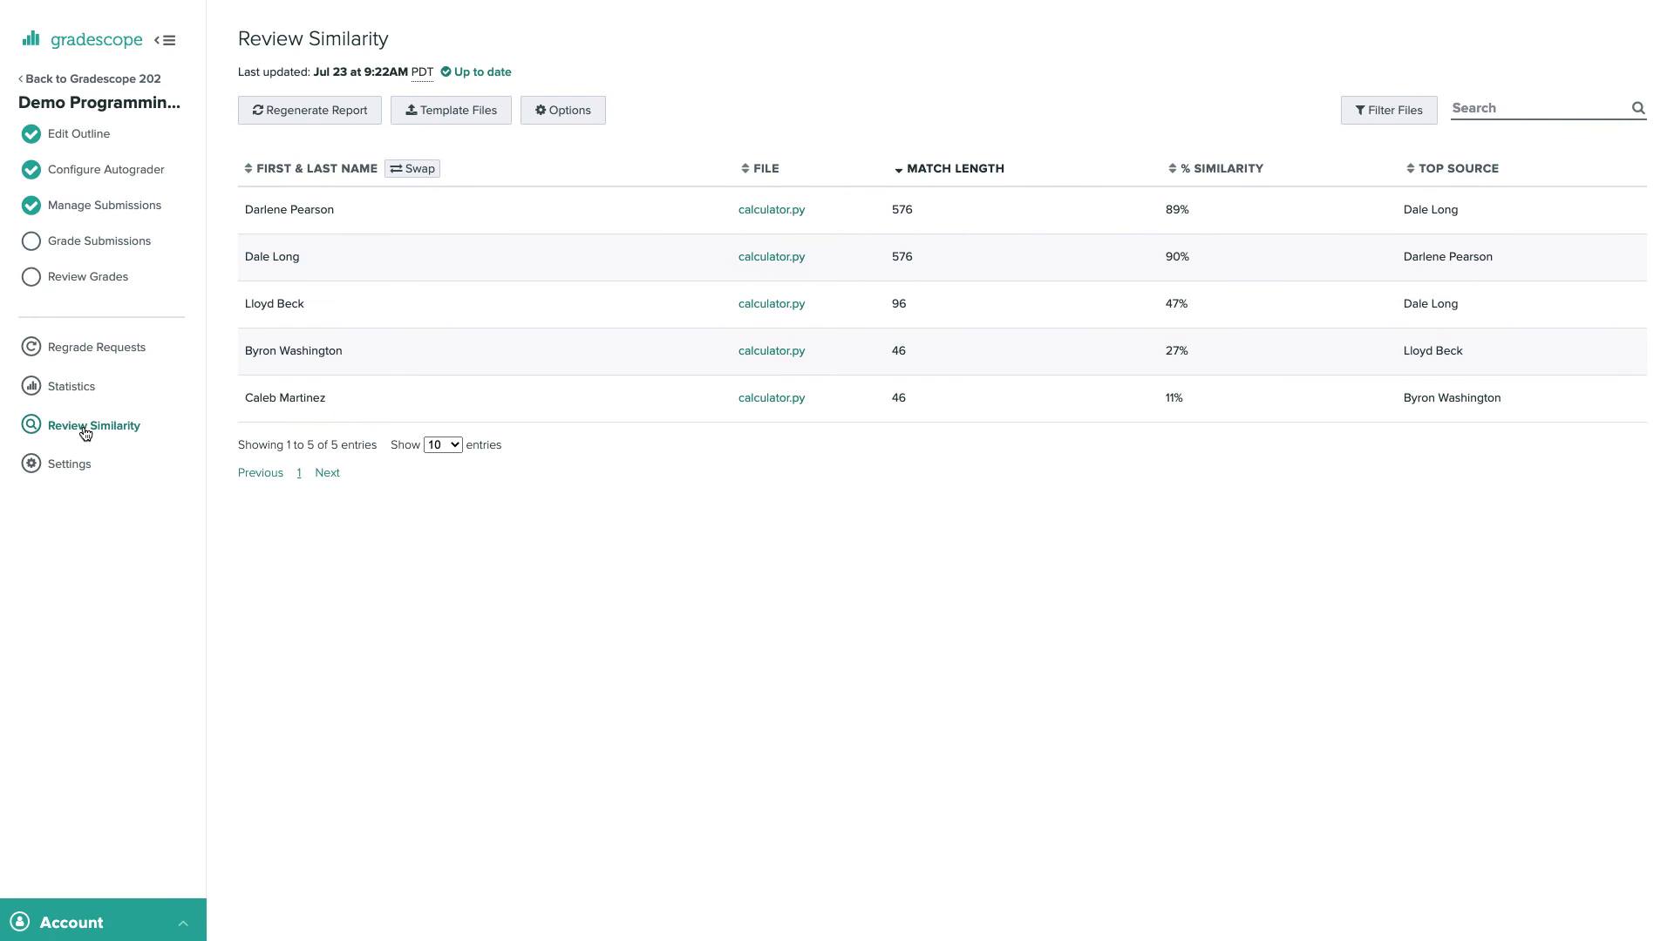
click(568, 111)
click(704, 171)
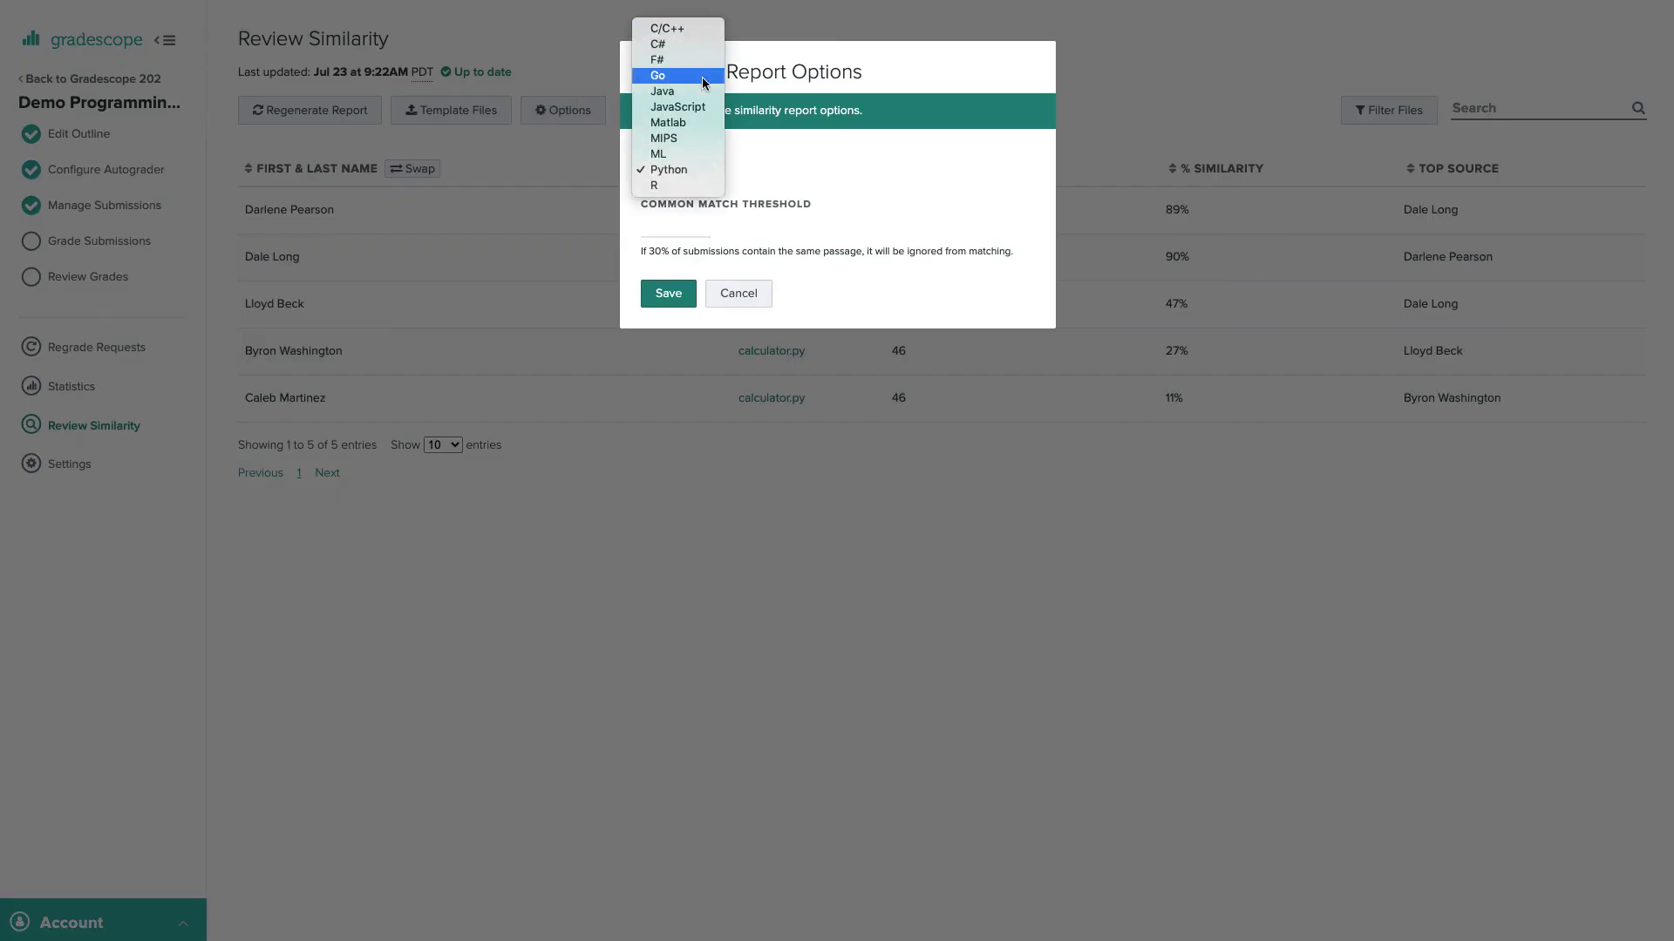
click(742, 301)
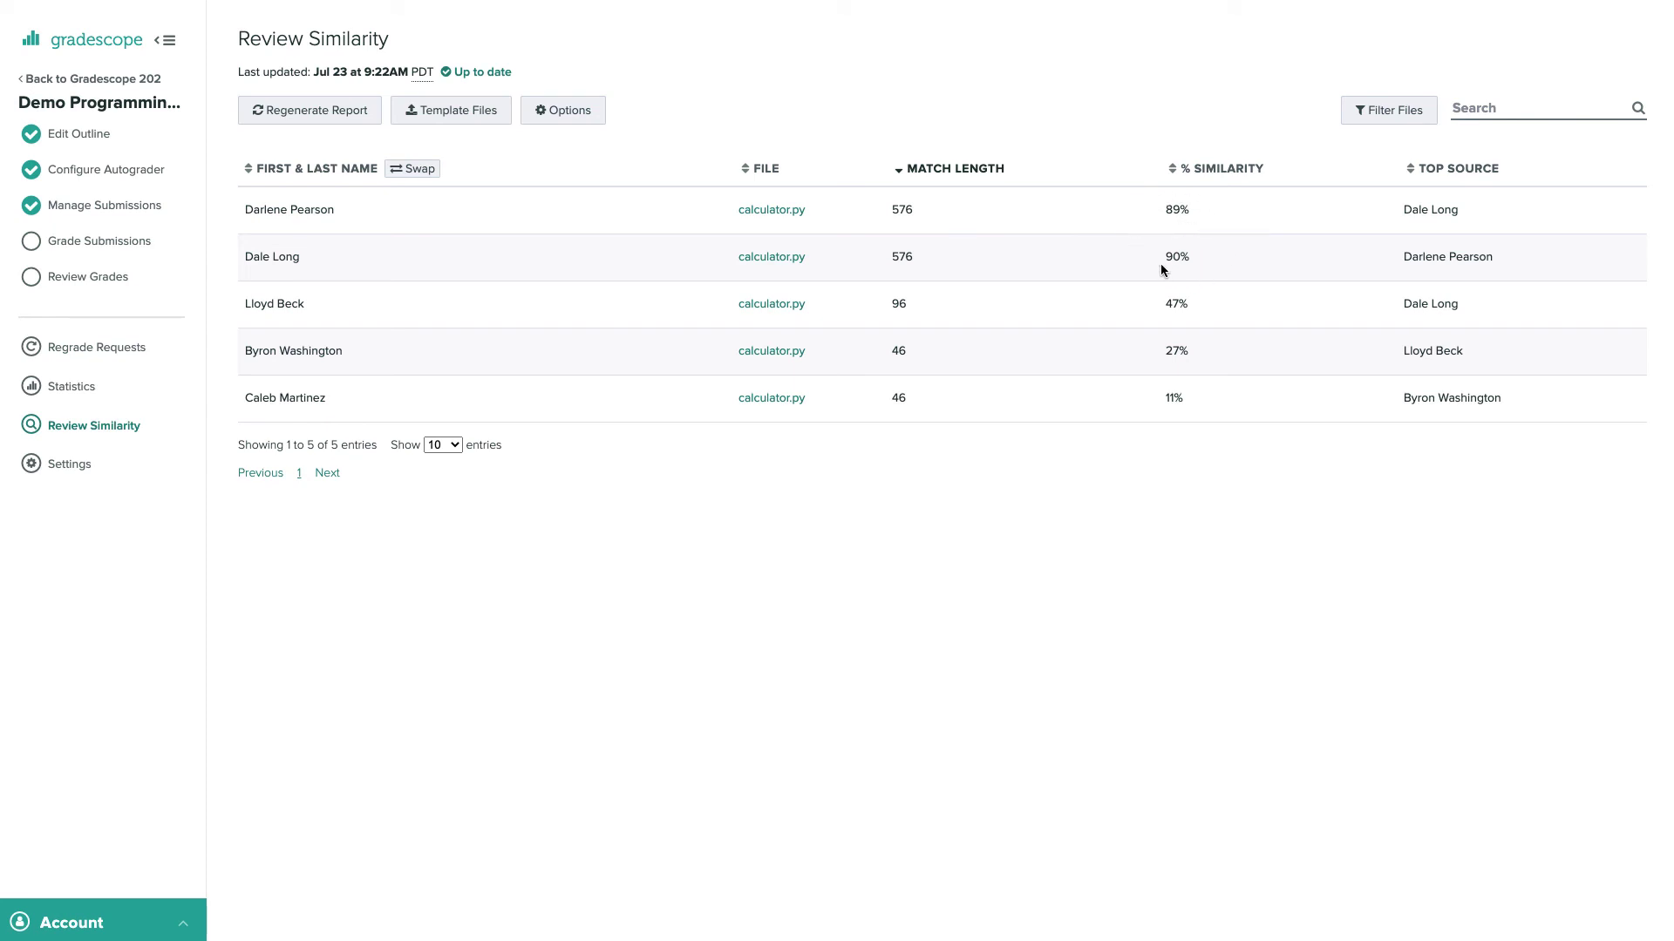
click(772, 212)
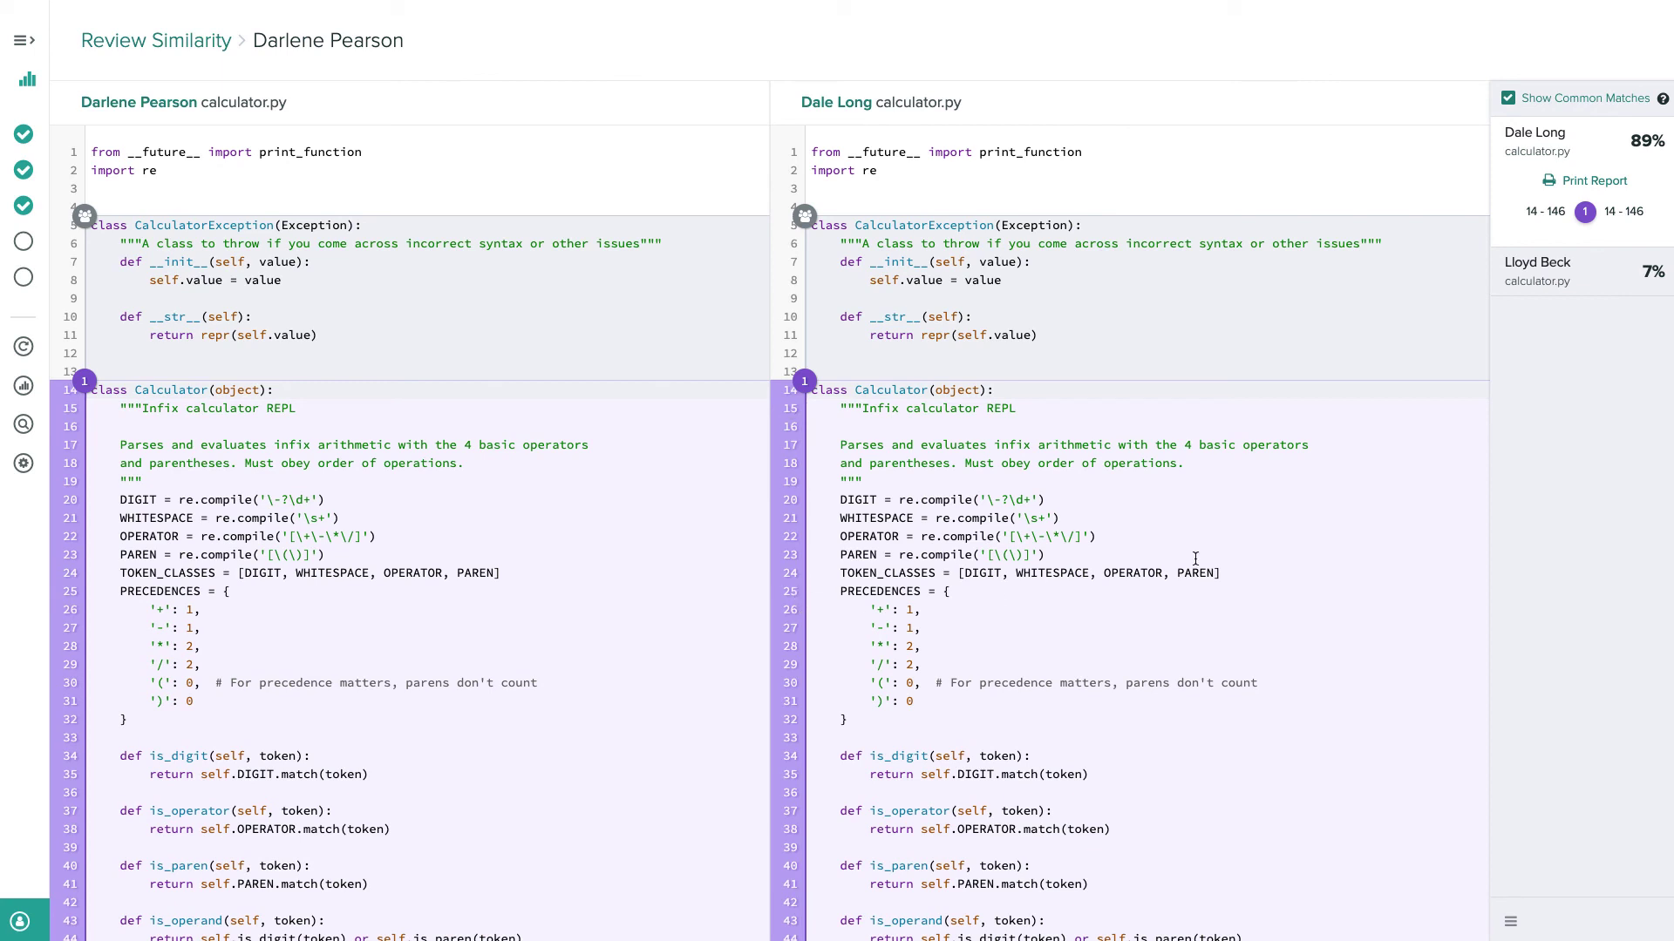
- Inspect the line 14 matching block against the 7% and 89% similar sources
click(1594, 219)
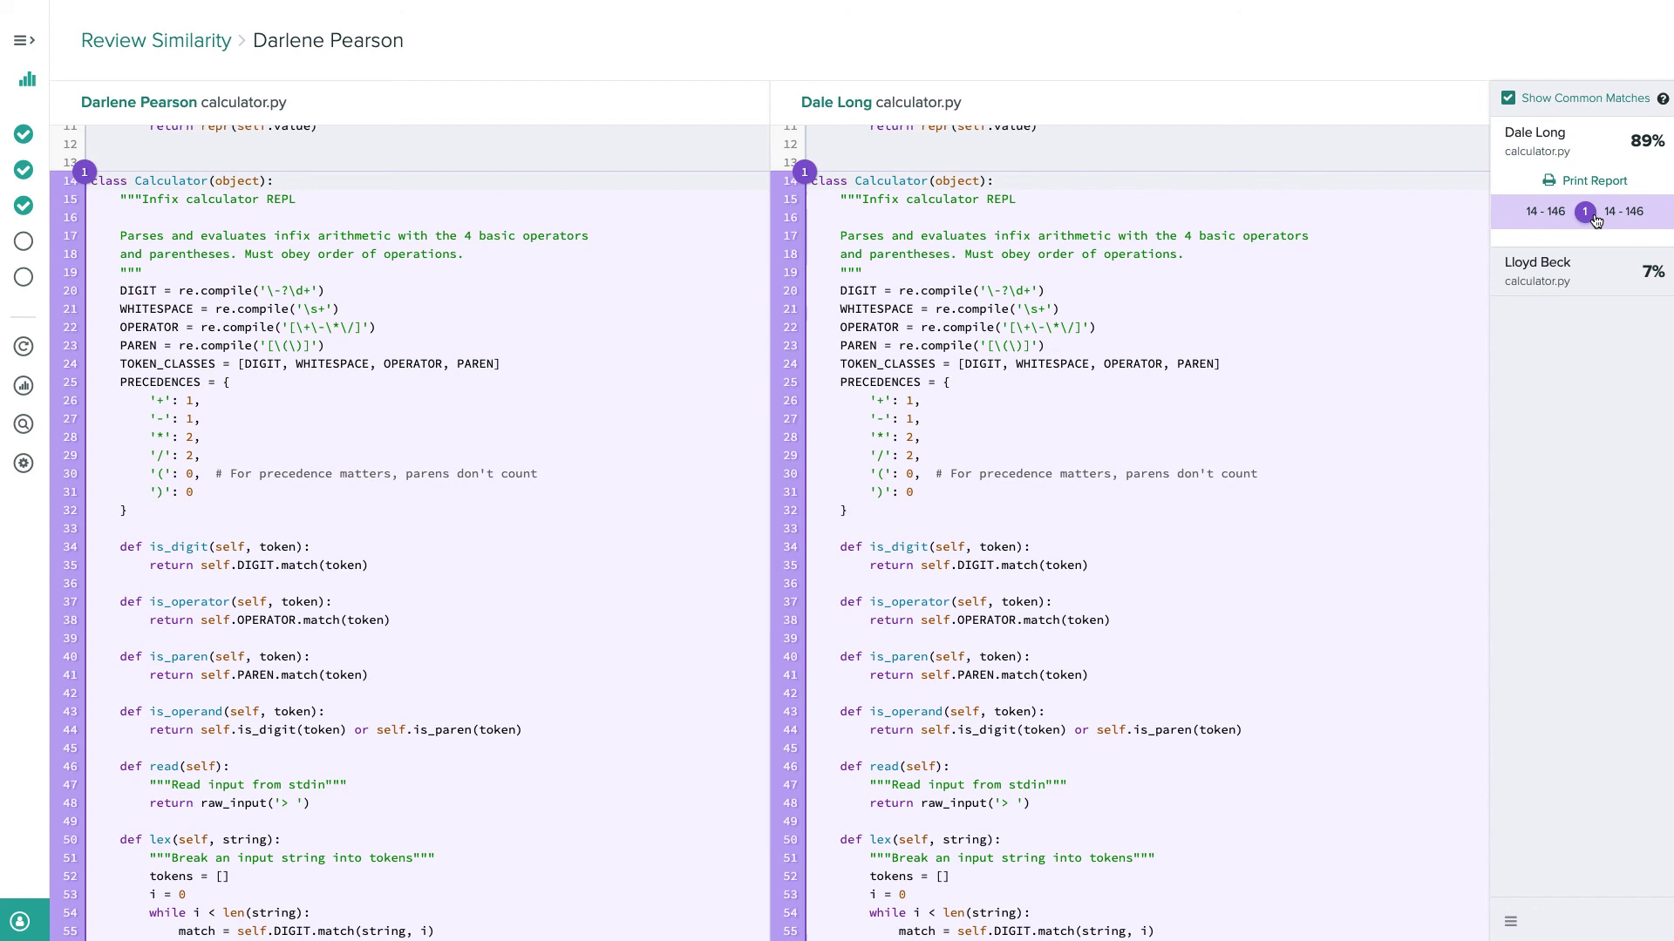
click(1579, 268)
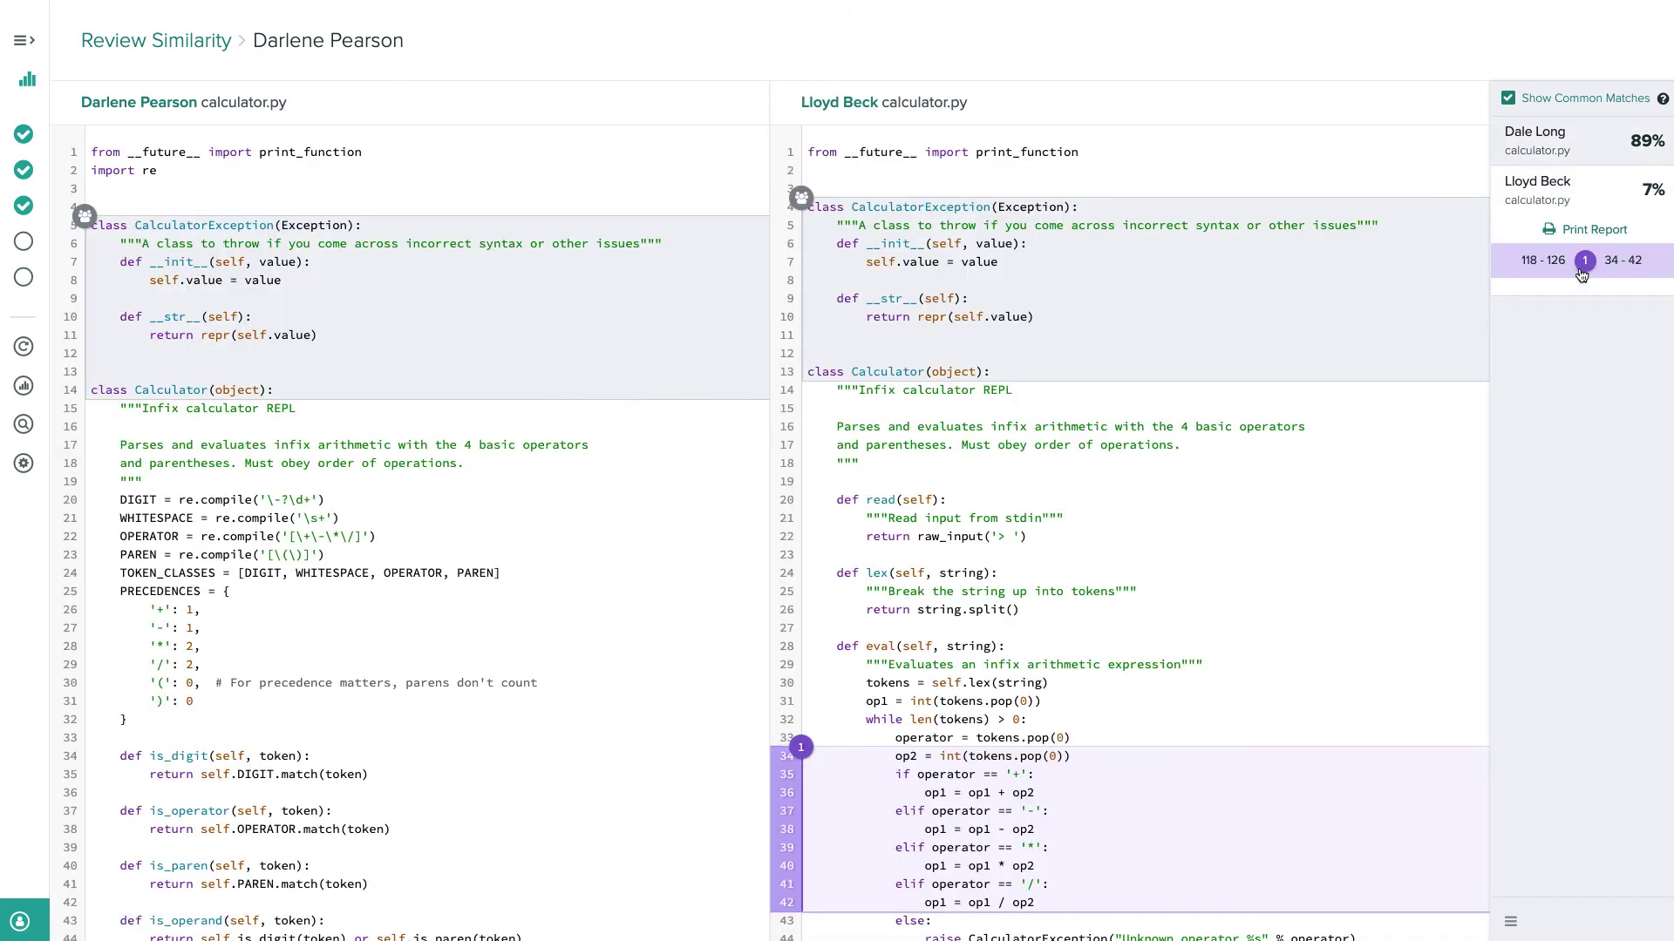
click(1562, 157)
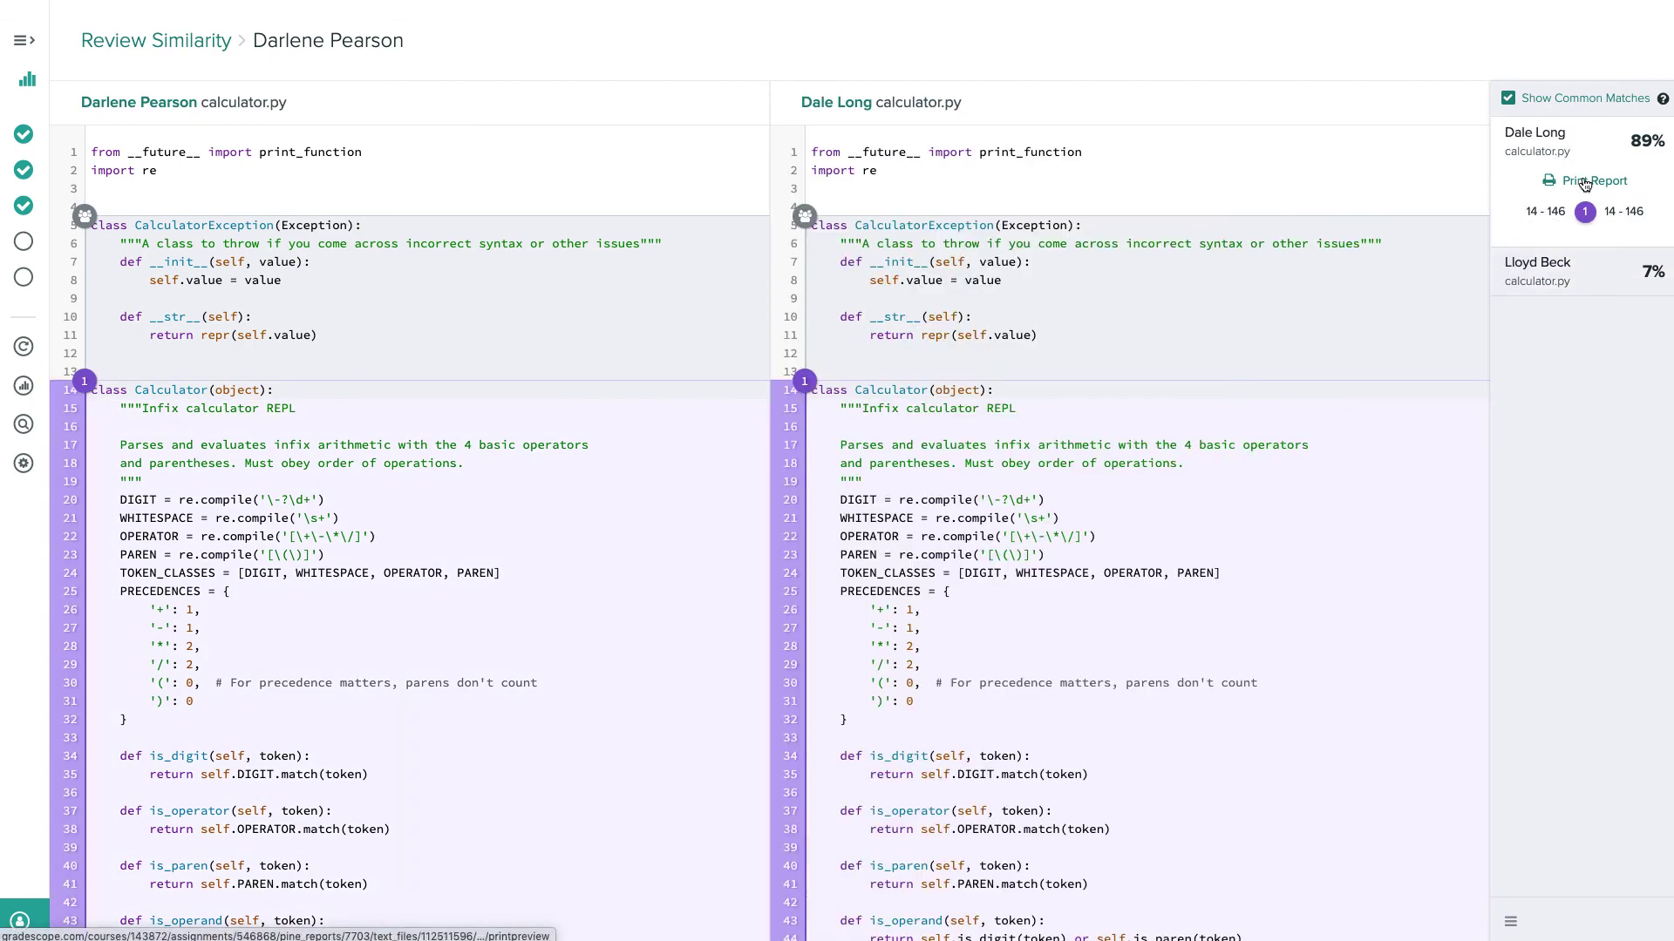
- Preview the printable Similarity Report, then return to the similarity report list
click(1584, 182)
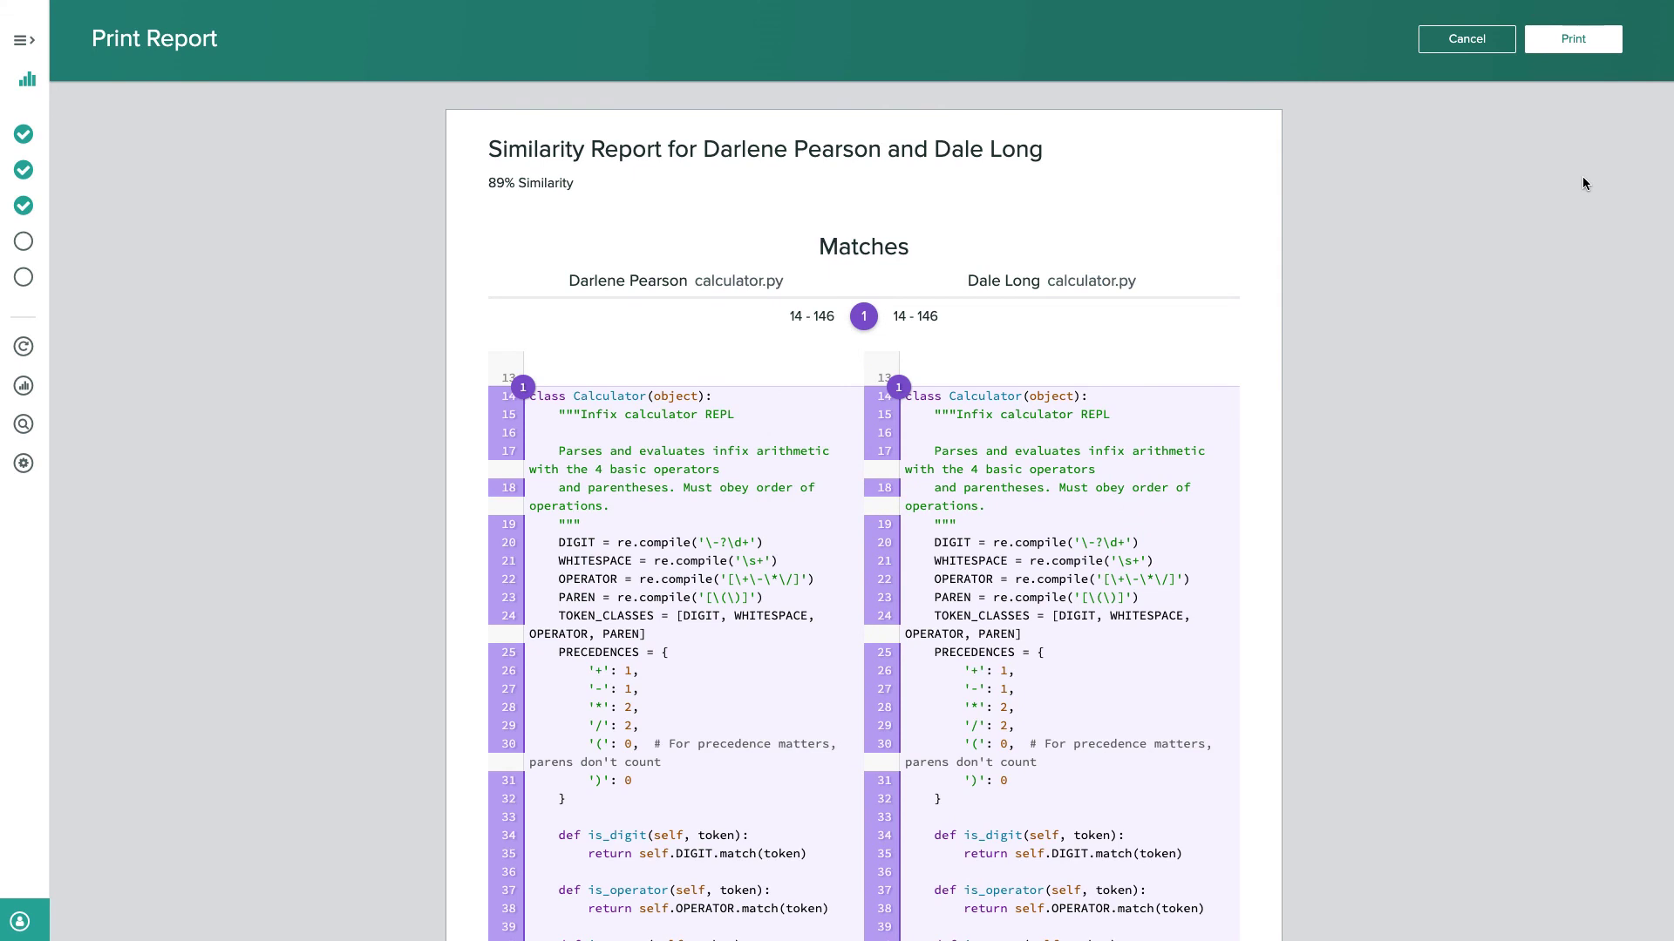
click(1474, 41)
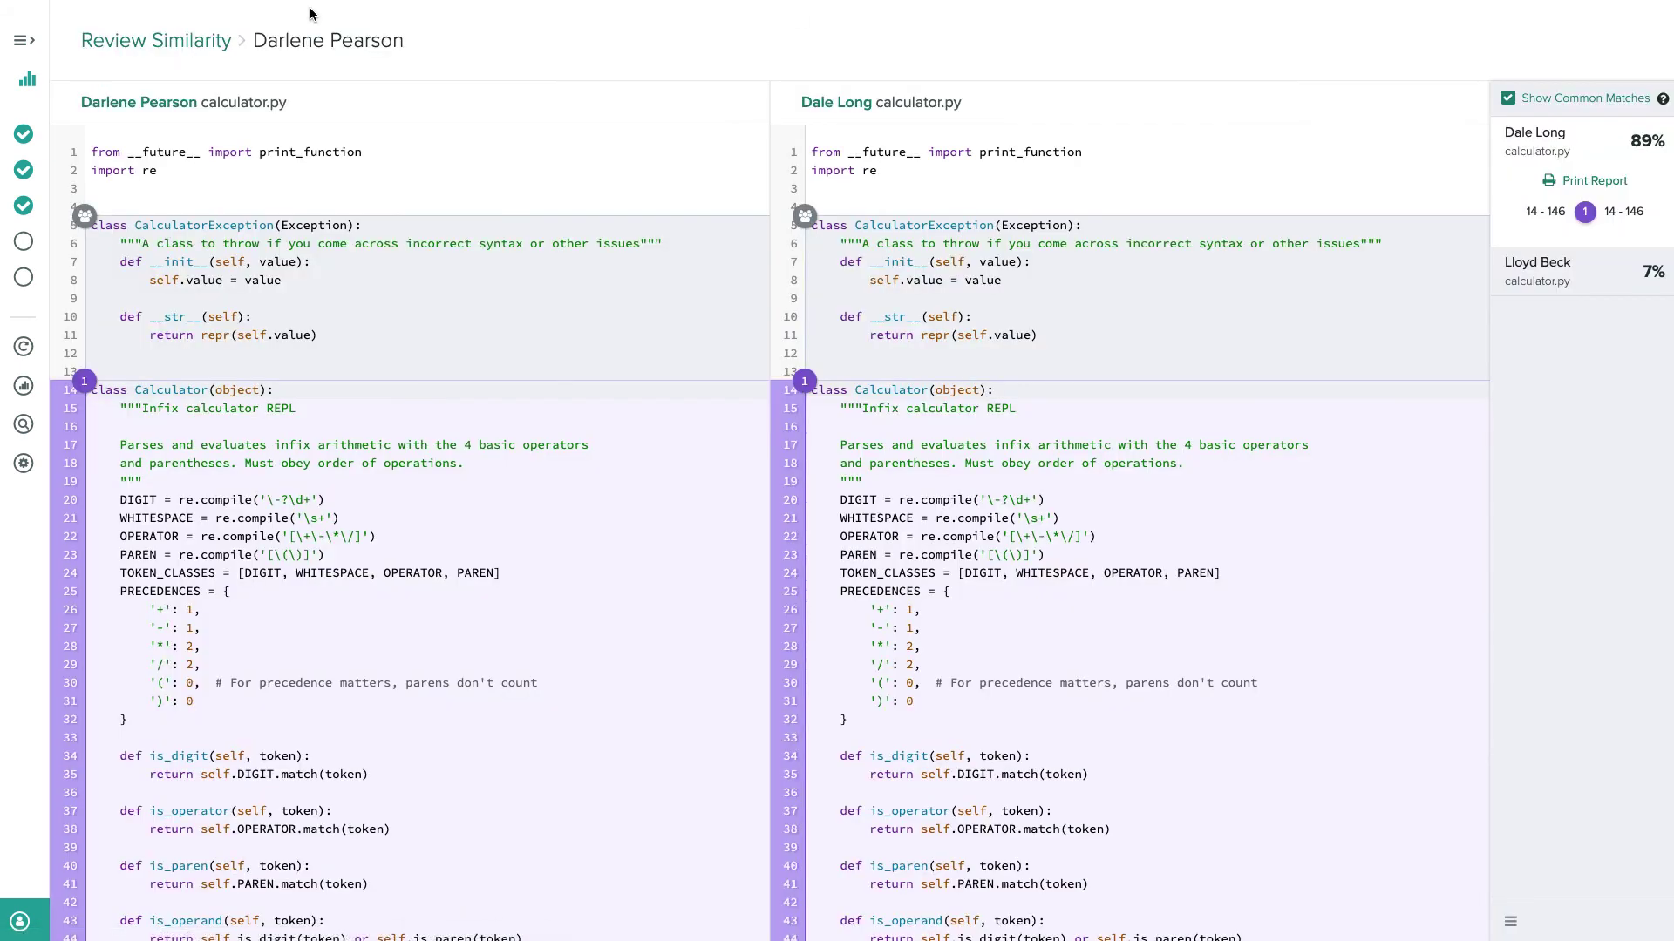
click(22, 41)
click(110, 424)
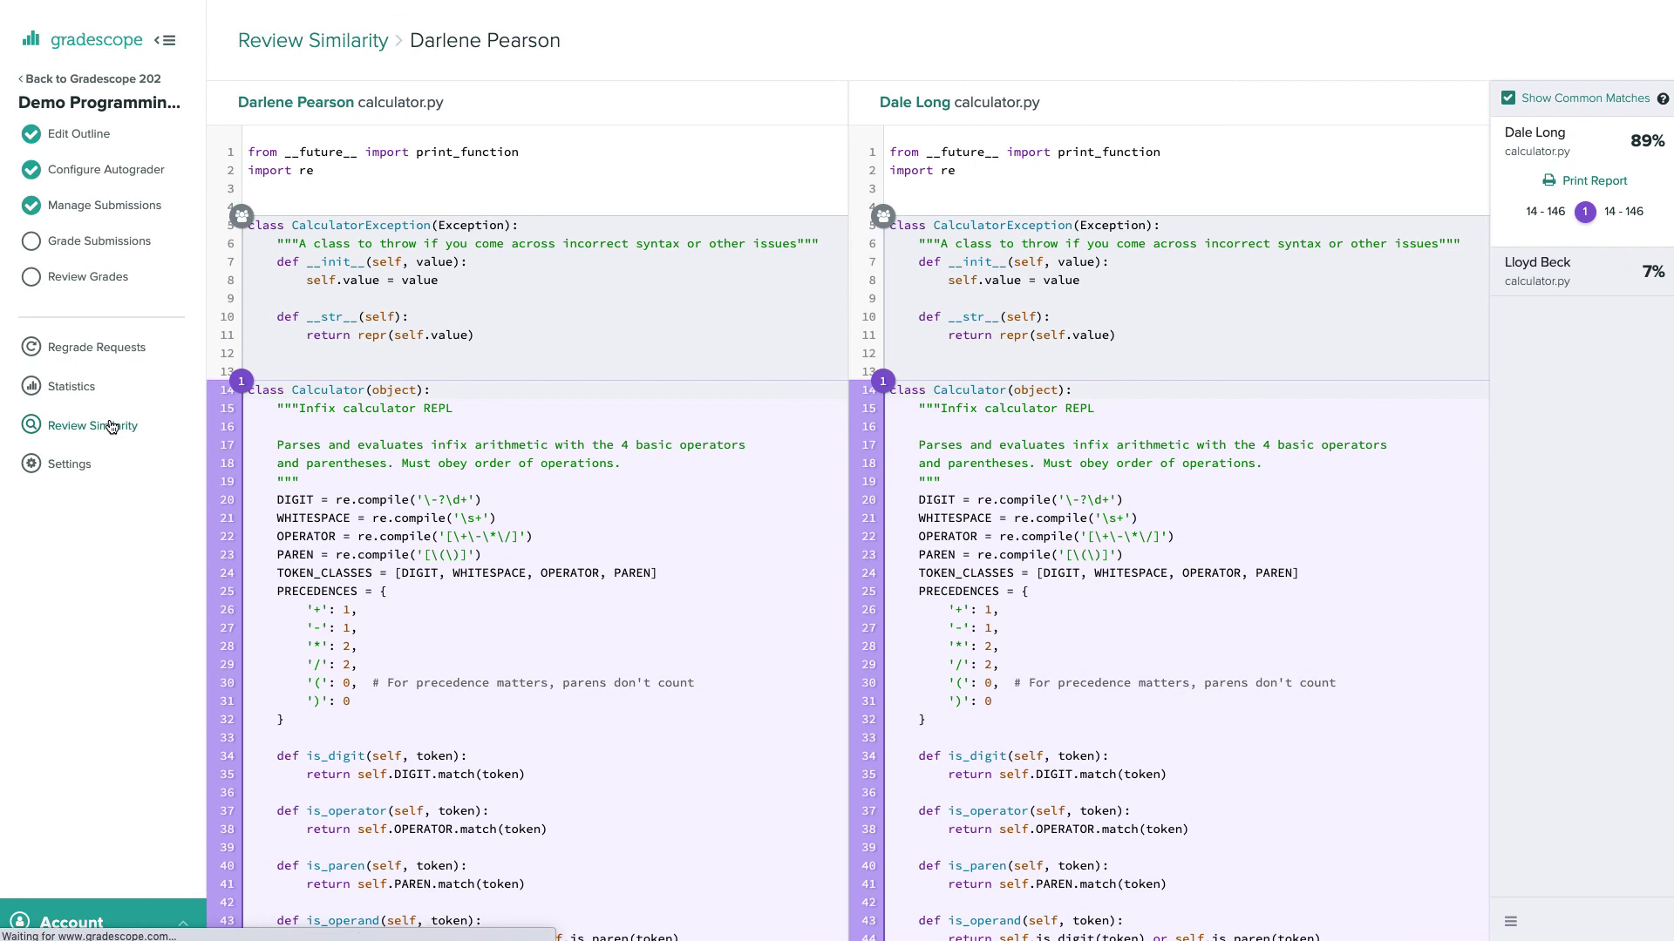